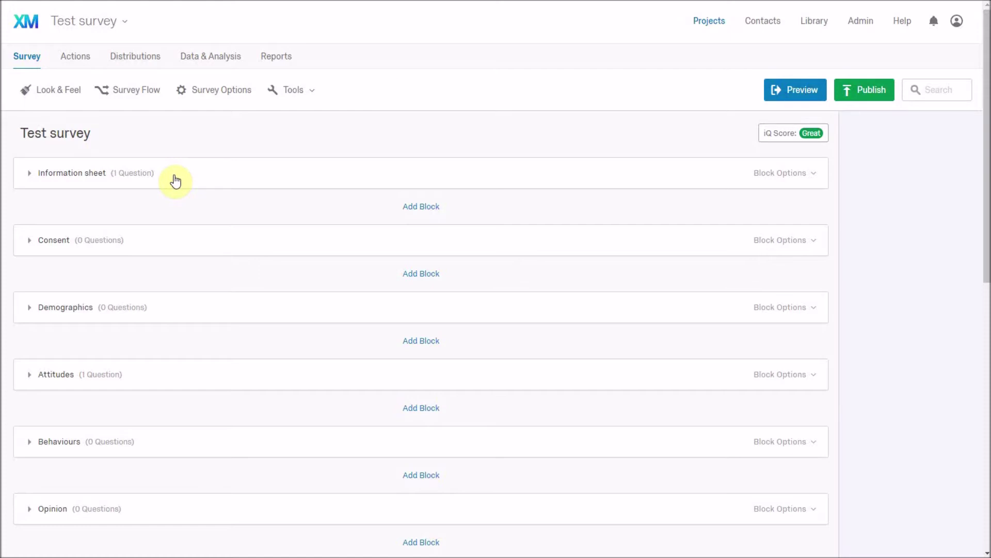
# - Expand the Information sheet block and select its info multiple-choice question to show its options
pyautogui.click(30, 174)
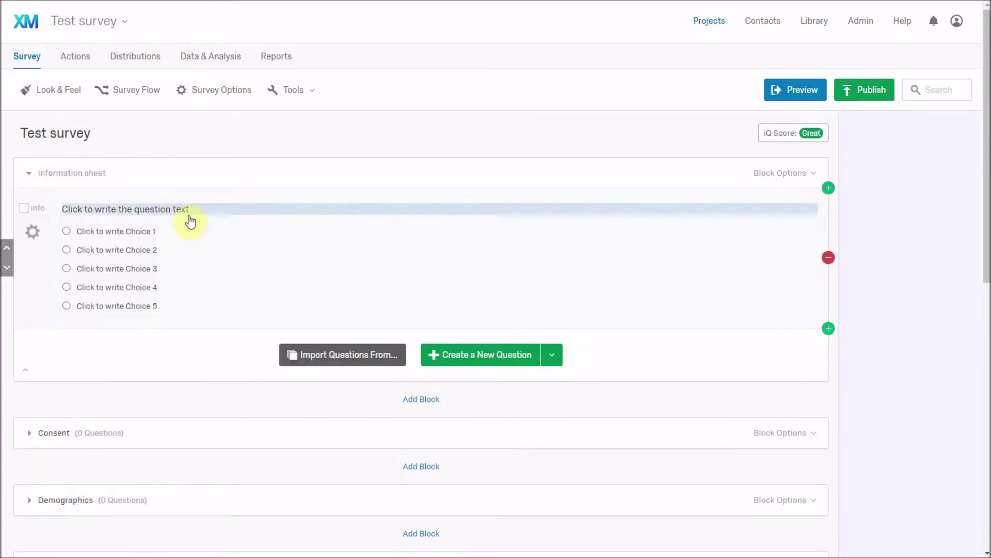
pyautogui.click(277, 243)
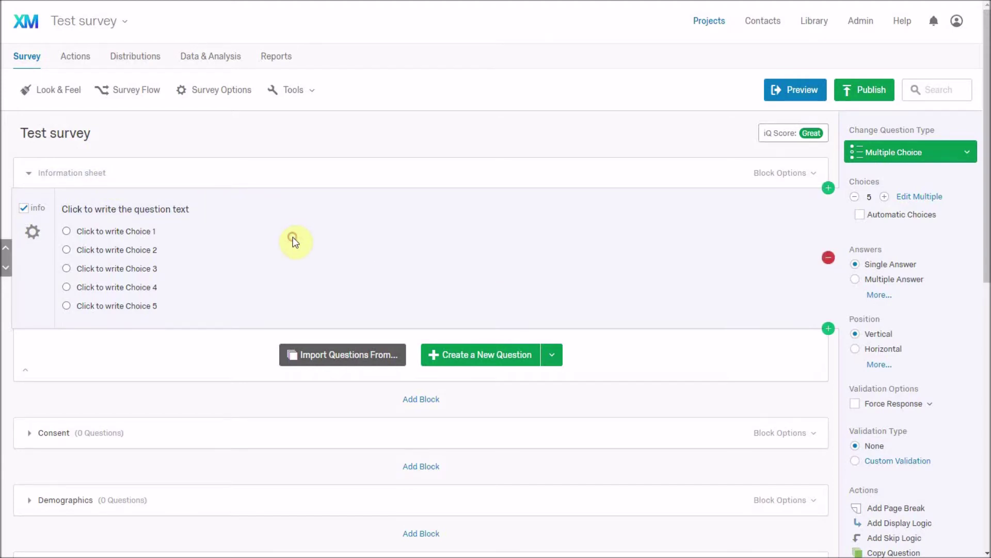
# - Change the info question to Descriptive Text and select its placeholder question text
pyautogui.click(960, 159)
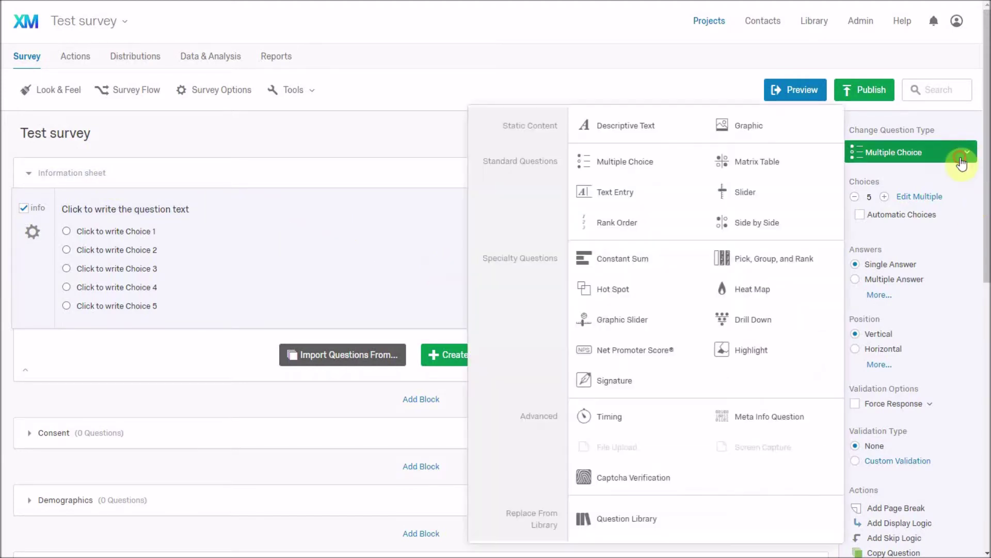
pyautogui.click(654, 129)
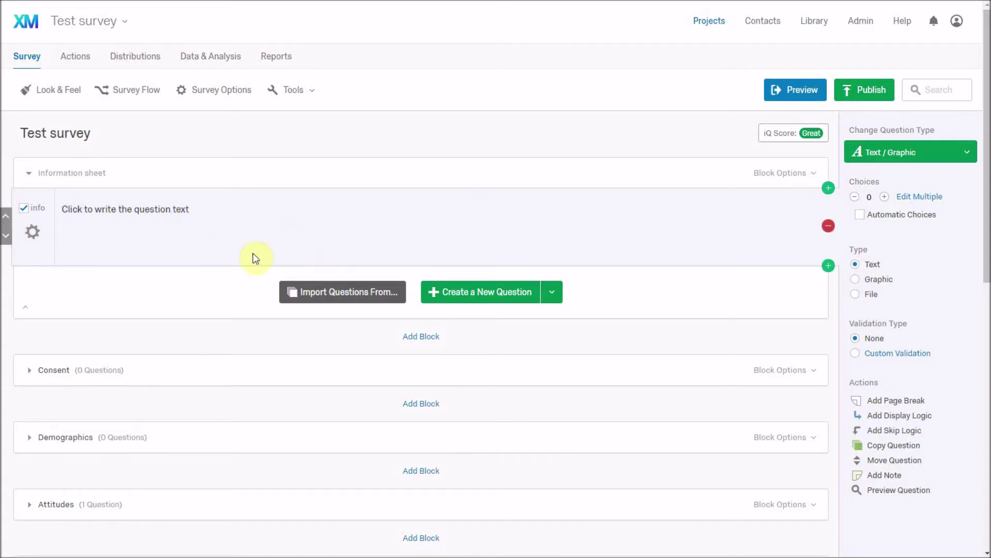
pyautogui.click(157, 215)
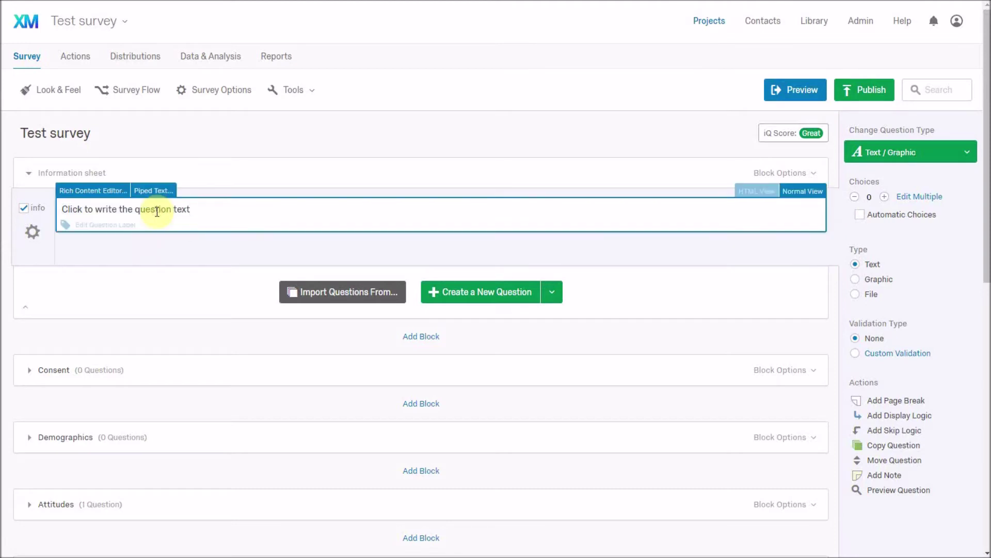
pyautogui.tripleClick(157, 212)
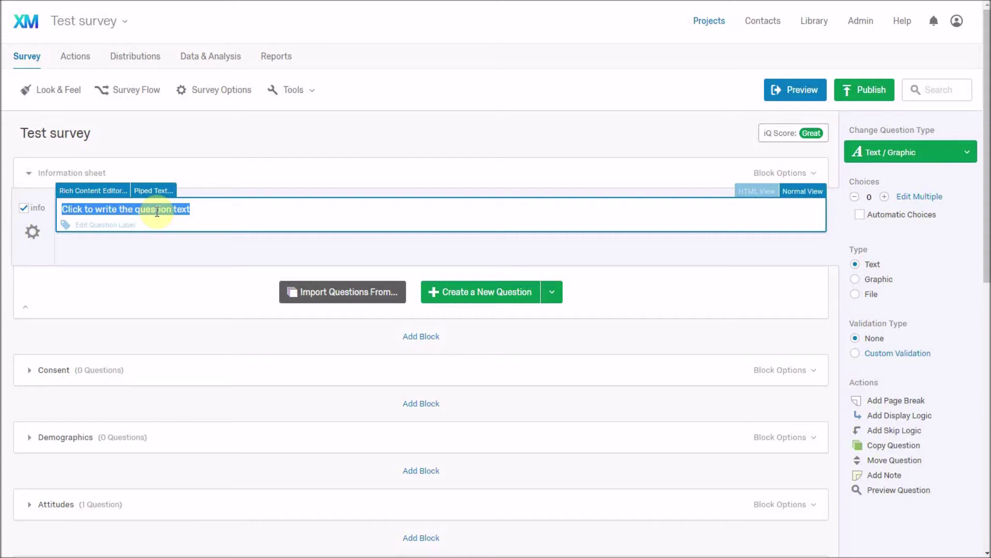
# - Replace the placeholder with the title 'TITLE - Research Question' and intro line 'This survey ask questions about ....'
pyautogui.press('BackSpace')
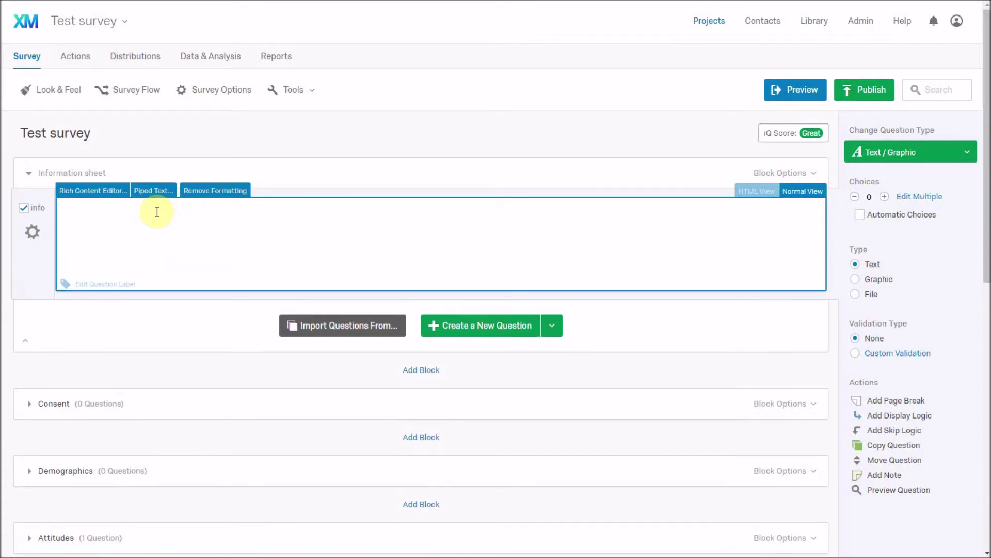
pyautogui.write('Informatio')
pyautogui.hotkey('ctrl', 'a')
pyautogui.write('TITLE - Research Question')
pyautogui.press('Return')
pyautogui.write('This')
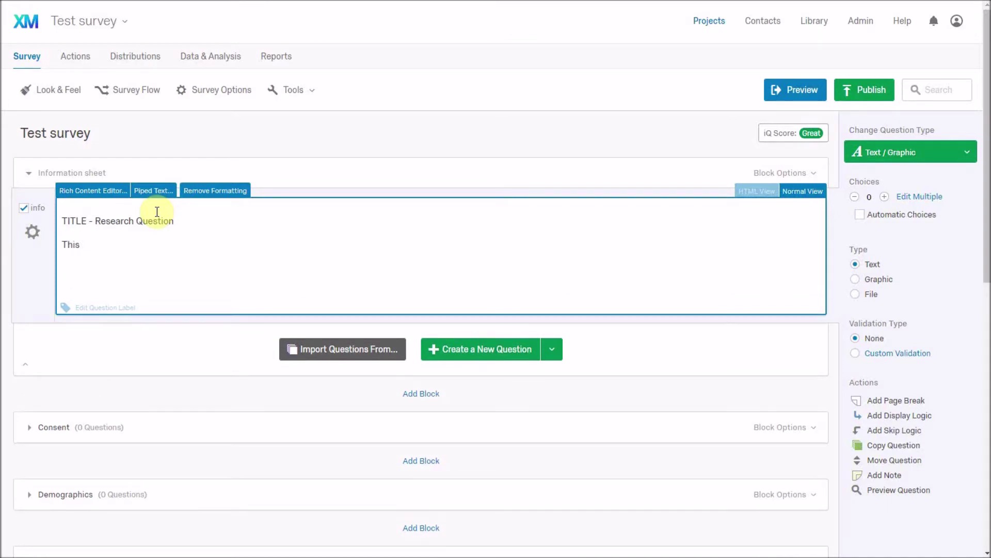
pyautogui.write(' survey ask questions about ....')
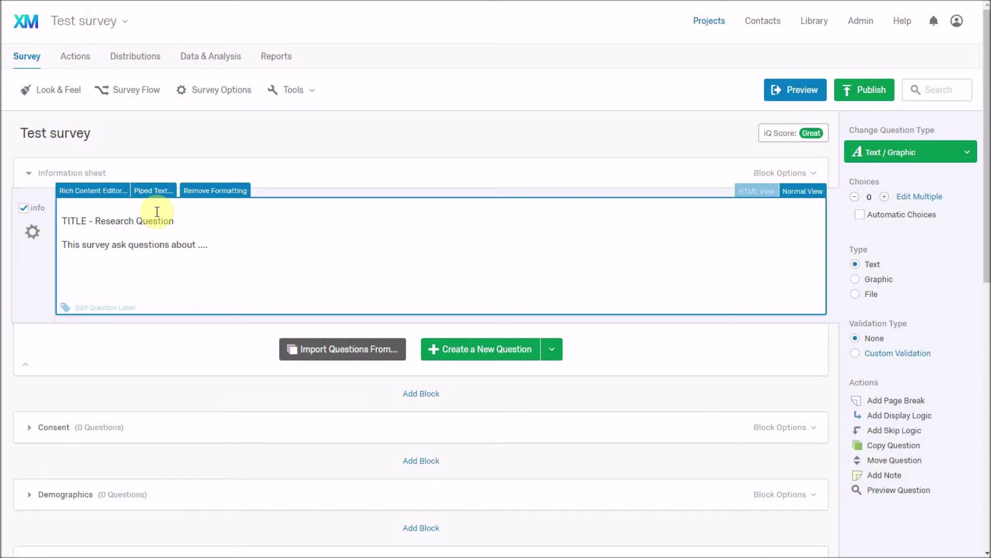
# - Add headings 'Why have I been chosen?', 'What will I be asked?', 'How will my data be stored?' and an Answers line
pyautogui.press('Return')
pyautogui.write('Wh')
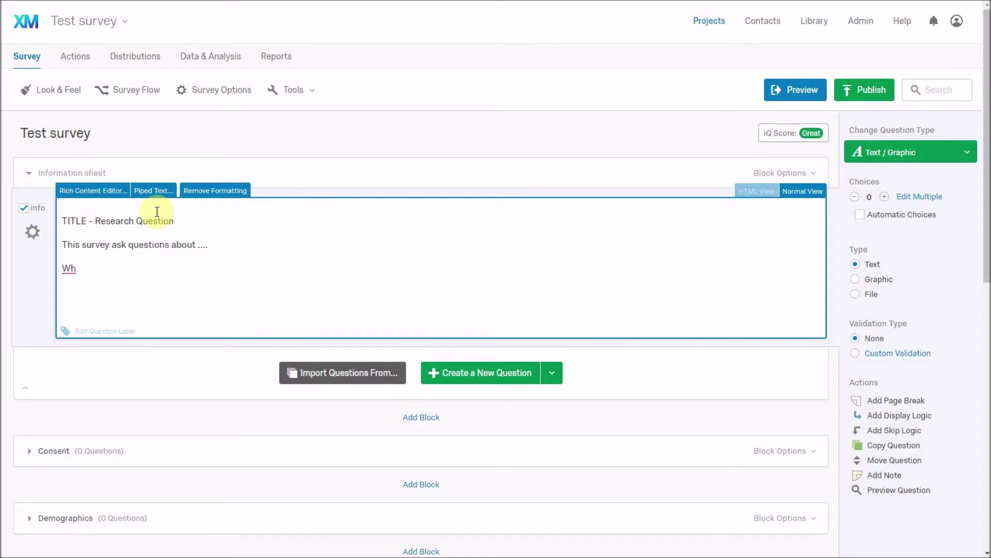
pyautogui.write('at am')
pyautogui.press('BackSpace')
pyautogui.press('BackSpace')
pyautogui.press('BackSpace')
pyautogui.press('BackSpace')
pyautogui.press('BackSpace')
pyautogui.write('y have I been chosem')
pyautogui.press('BackSpace')
pyautogui.write('n?')
pyautogui.press('Return')
pyautogui.write('What')
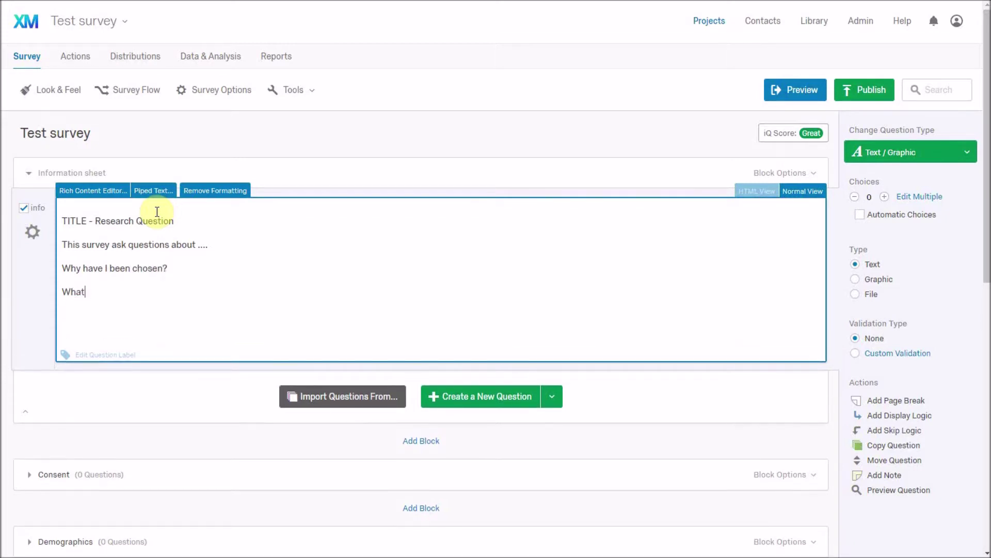
pyautogui.write(' will I be asked?')
pyautogui.press('Return')
pyautogui.write('Ho')
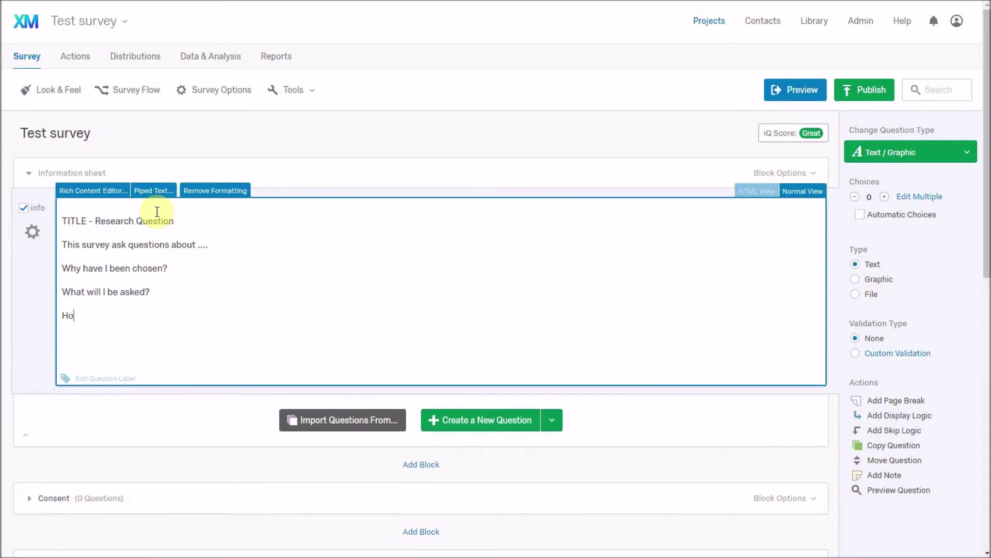
pyautogui.write('w will my data be stored?')
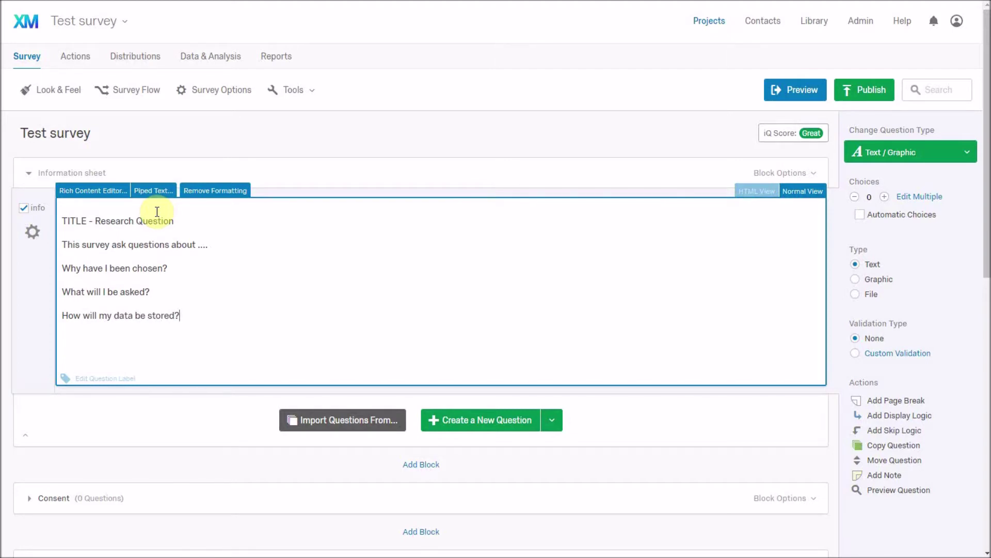
pyautogui.press('Return')
pyautogui.write('Answers')
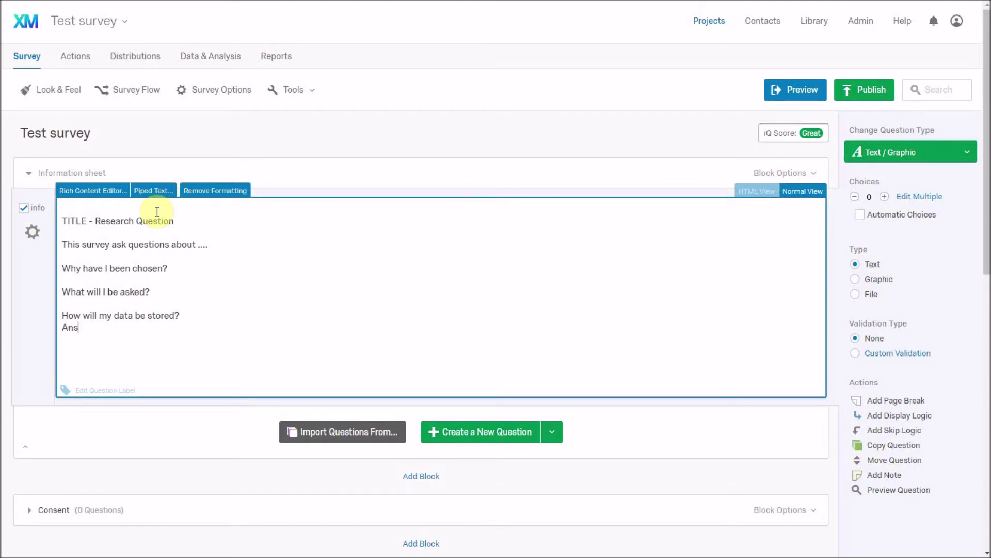
# - Insert Answer placeholder lines below the intro line and the first two headings
pyautogui.press('Up')
pyautogui.press('Up')
pyautogui.press('Return')
pyautogui.press('Up')
pyautogui.write('Answer')
pyautogui.press('Up')
pyautogui.press('Up')
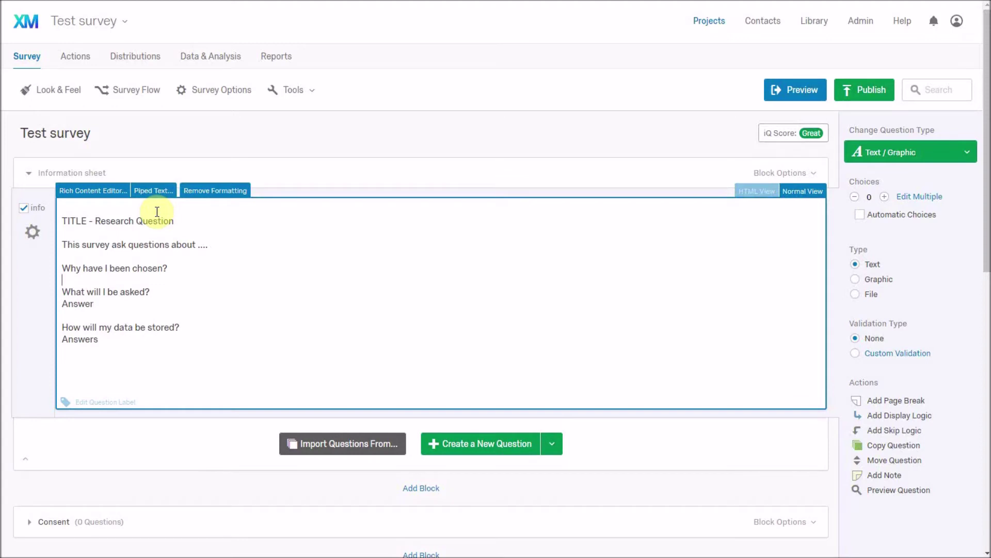
pyautogui.press('Return')
pyautogui.press('Up')
pyautogui.write('Answer')
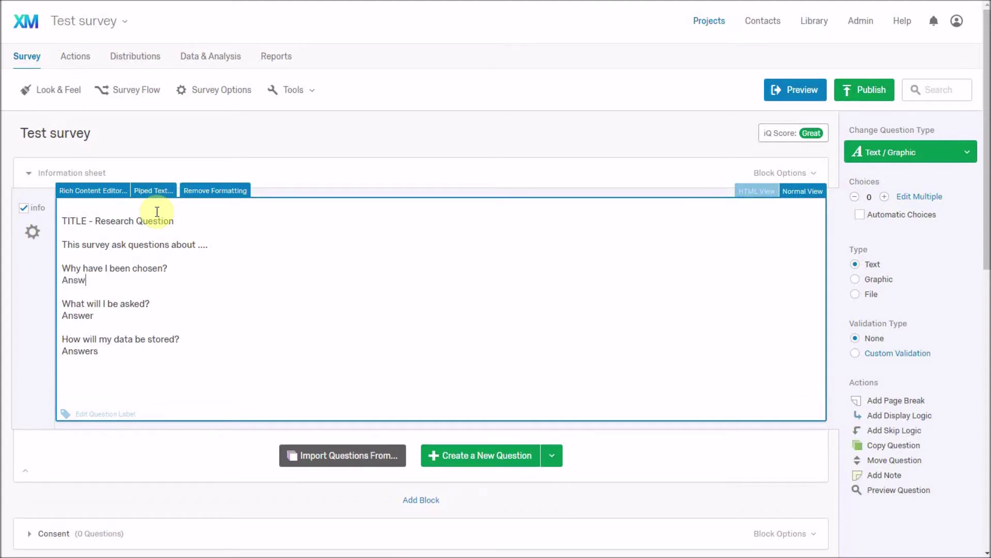
pyautogui.press('Up')
pyautogui.press('Up')
pyautogui.press('Return')
pyautogui.press('Up')
pyautogui.write('A')
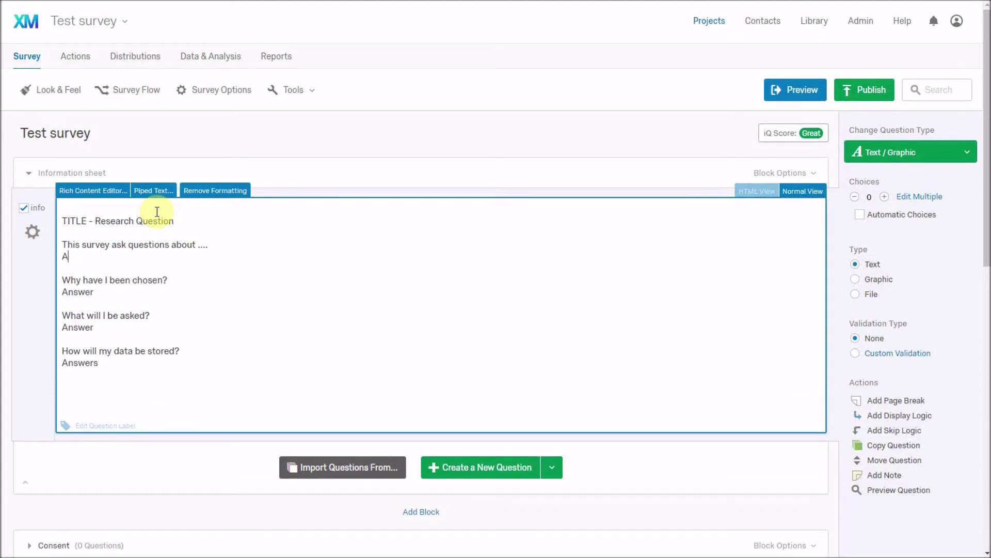
pyautogui.write('nswers')
# - In the full rich text editor, make the title bold, Strong Red and 14pt
pyautogui.click(103, 194)
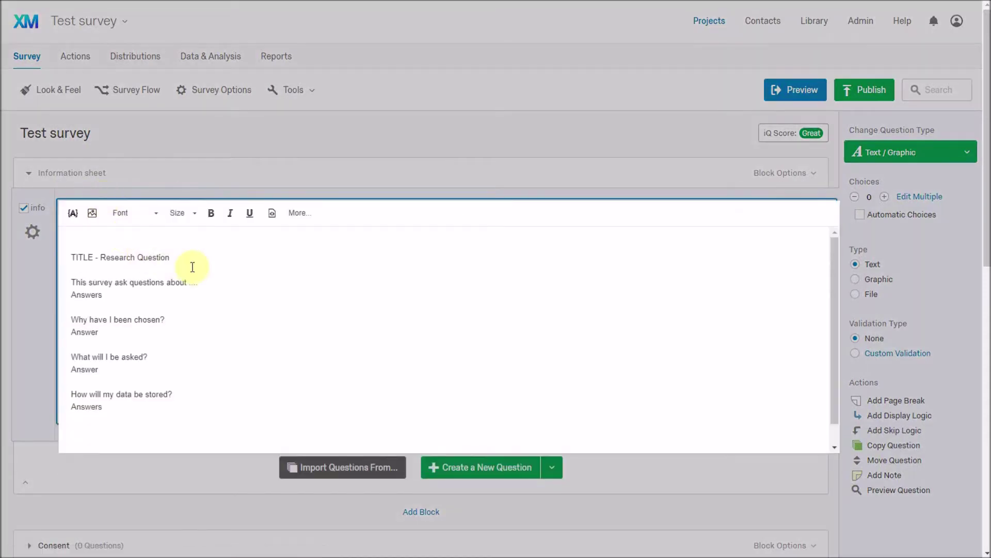
pyautogui.click(305, 216)
pyautogui.click(306, 215)
pyautogui.click(299, 219)
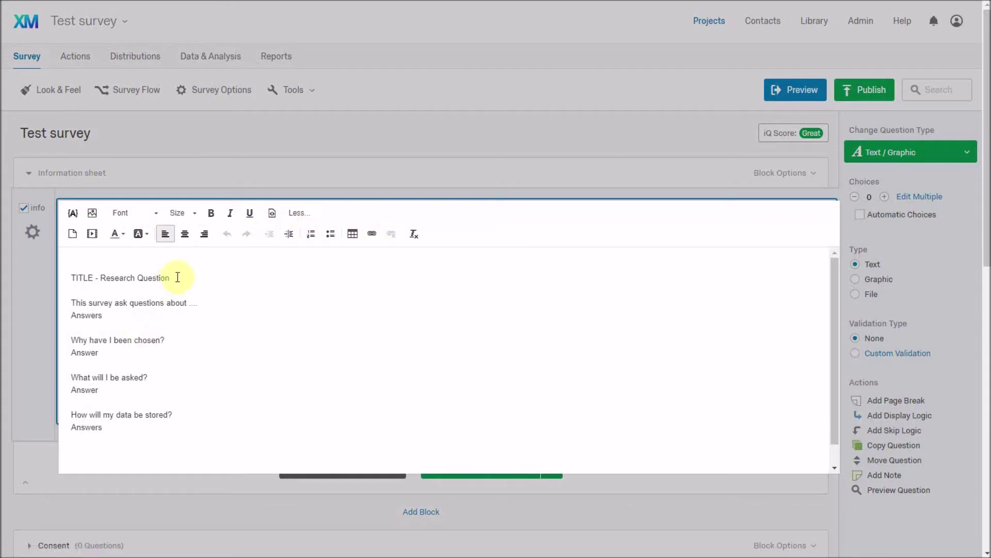
pyautogui.moveTo(177, 277); pyautogui.dragTo(64, 277)
pyautogui.click(211, 213)
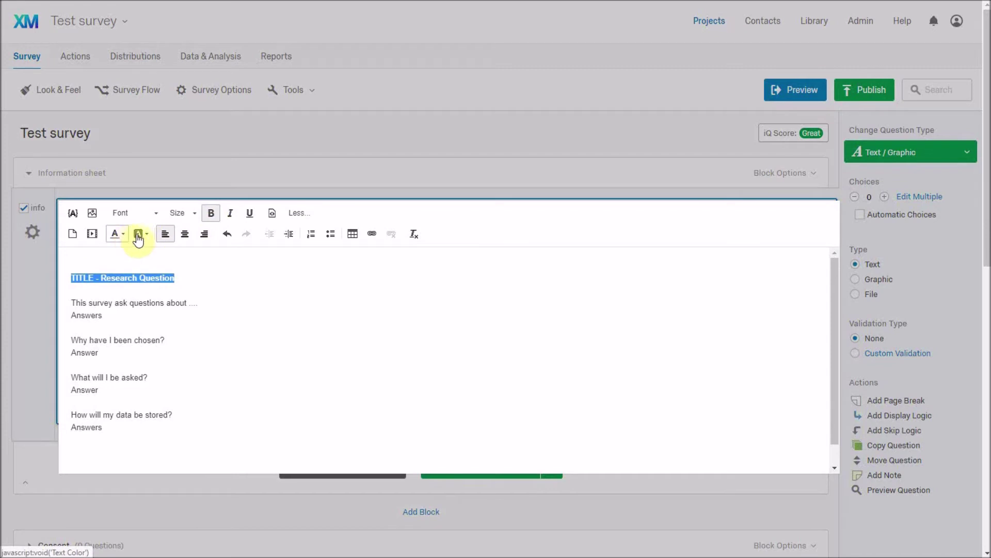
pyautogui.click(117, 237)
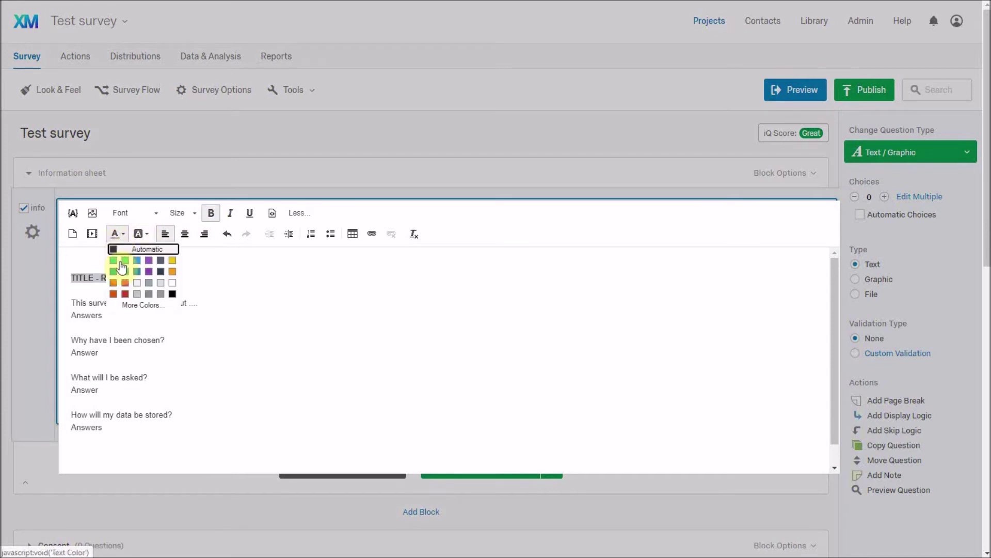
pyautogui.click(123, 295)
pyautogui.moveTo(194, 279); pyautogui.dragTo(67, 277)
pyautogui.click(189, 214)
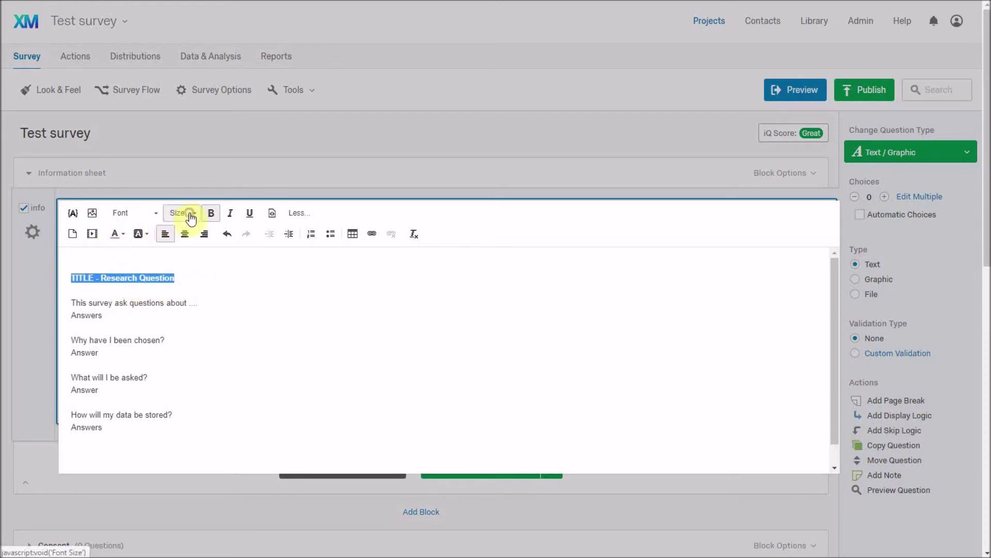
pyautogui.click(190, 307)
# - Make the intro line and the 'Why have I been chosen?' heading Strong Red italic
pyautogui.moveTo(196, 308); pyautogui.dragTo(70, 309)
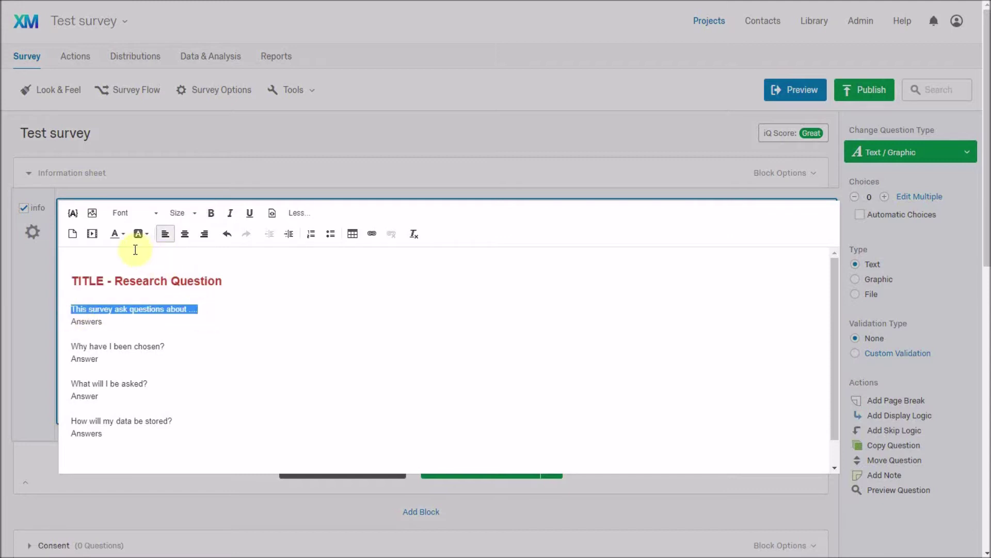
pyautogui.click(116, 232)
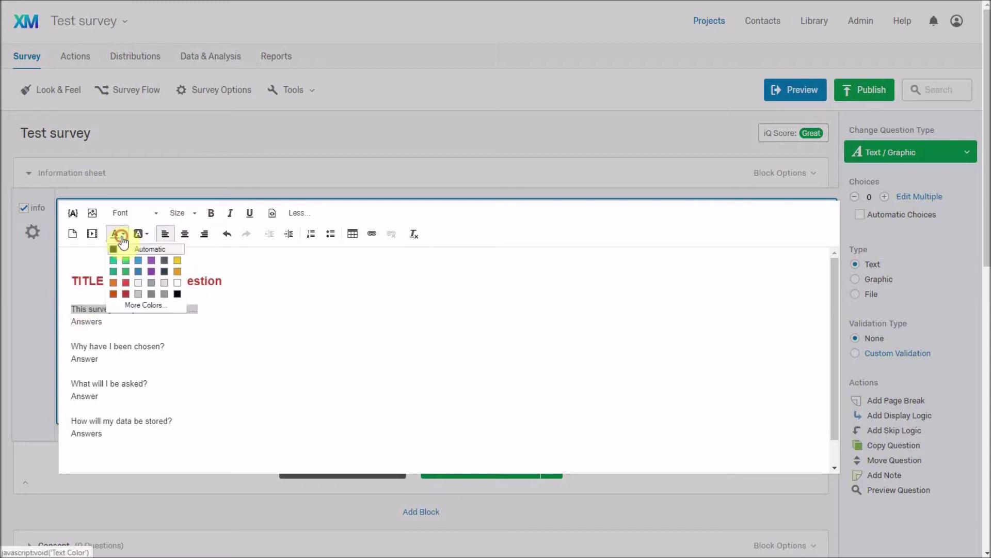
pyautogui.click(125, 294)
pyautogui.click(230, 212)
pyautogui.click(181, 348)
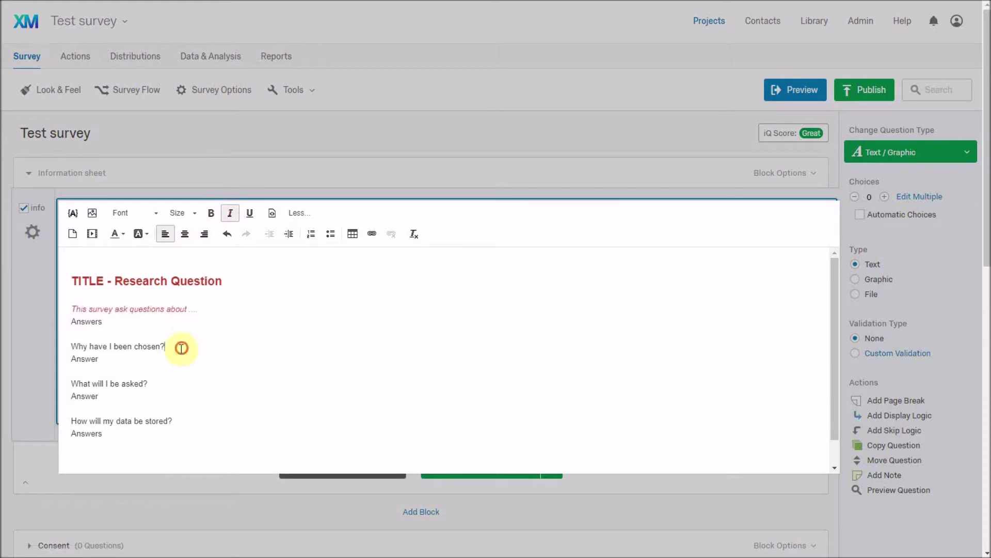
pyautogui.moveTo(181, 347); pyautogui.dragTo(72, 346)
pyautogui.click(235, 214)
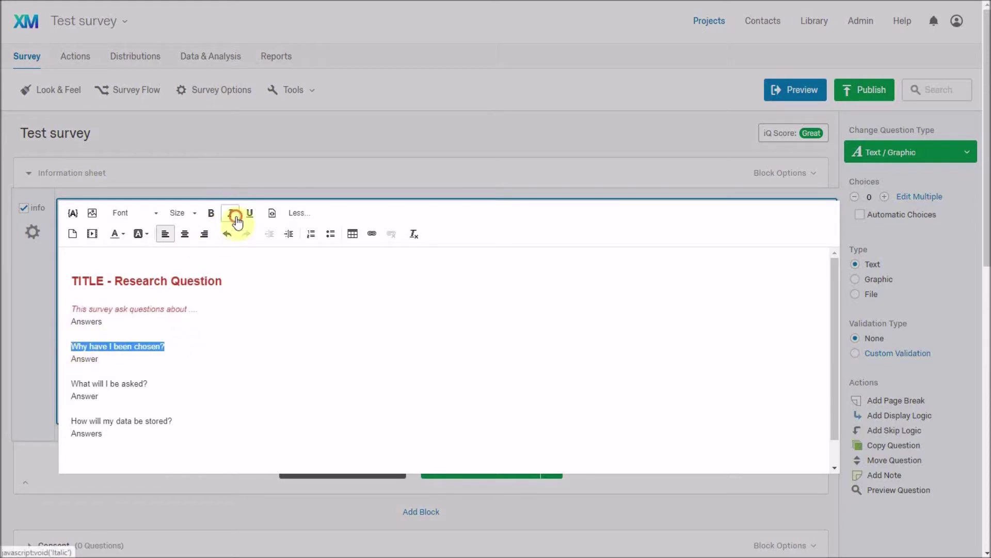
pyautogui.click(115, 233)
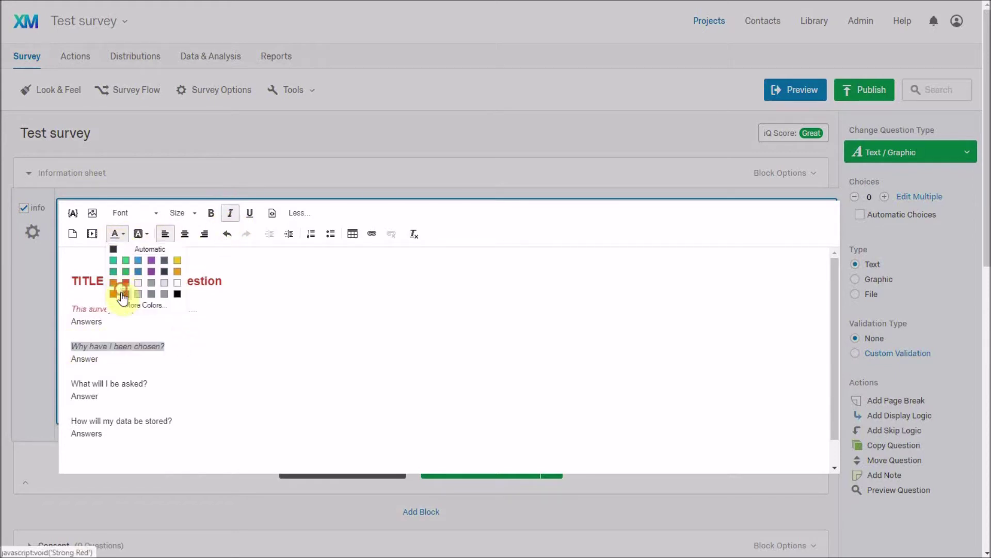
pyautogui.click(125, 295)
# - Make 'What will I be asked?' and 'How will my data be stored?' red italic, then add a new line at the end
pyautogui.moveTo(161, 383); pyautogui.dragTo(67, 383)
pyautogui.click(230, 213)
pyautogui.click(115, 235)
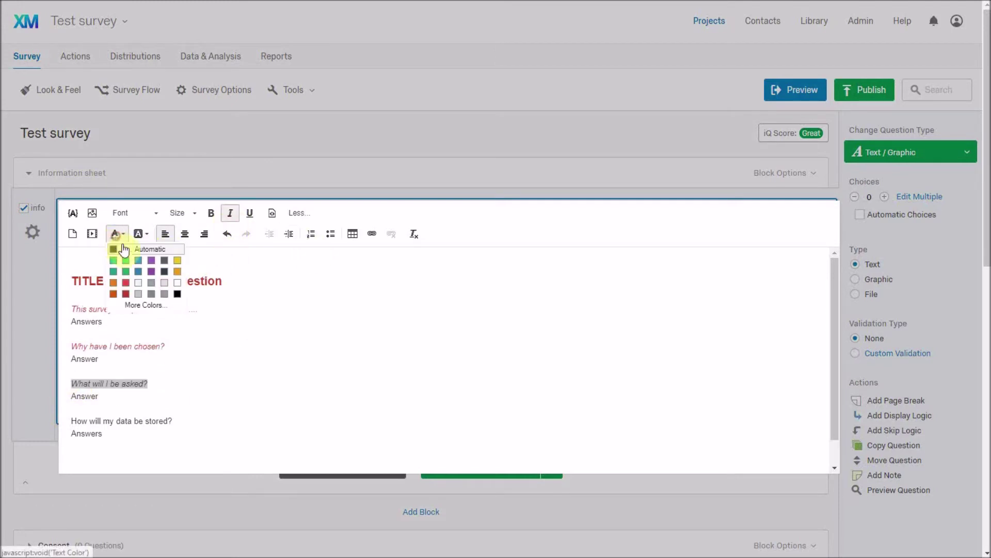
pyautogui.click(125, 294)
pyautogui.moveTo(186, 423); pyautogui.dragTo(64, 421)
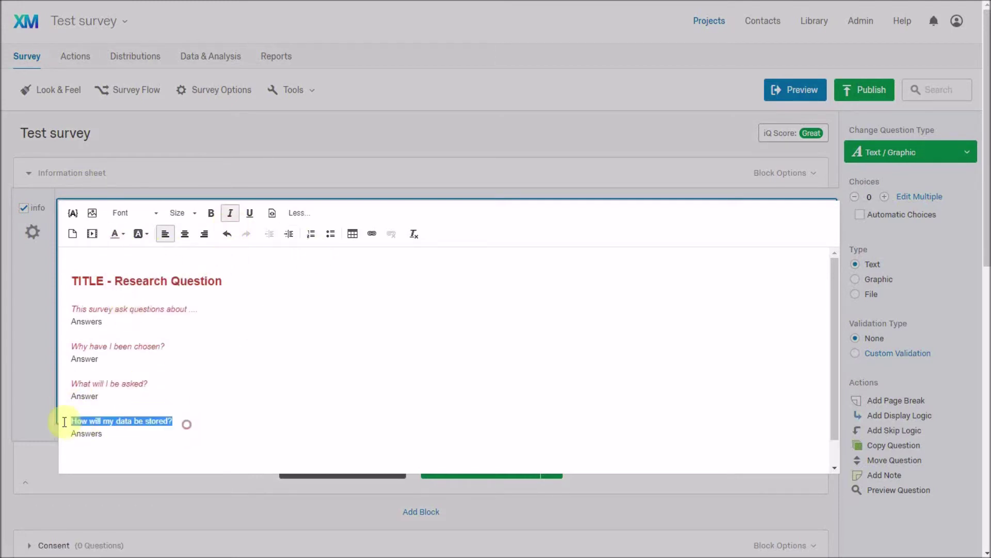
pyautogui.click(231, 213)
pyautogui.click(115, 235)
pyautogui.click(125, 295)
pyautogui.click(257, 379)
pyautogui.click(178, 445)
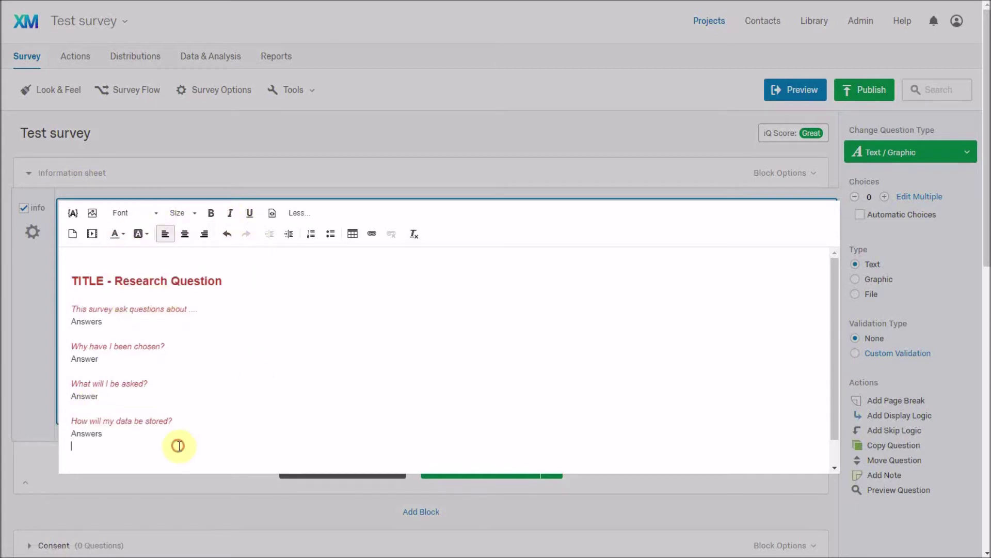
pyautogui.press('Return')
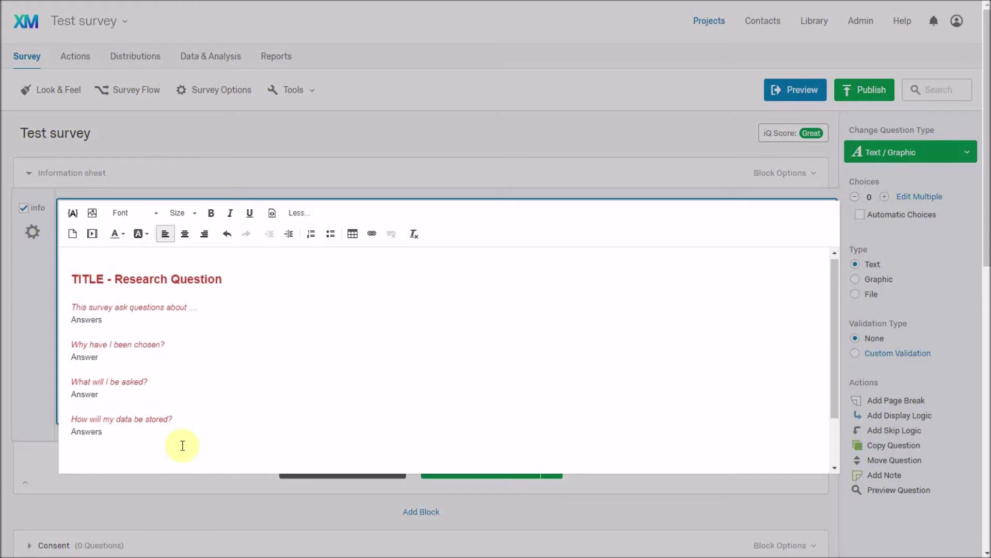
# - Add the headings Researcher Details, More information and Sources of support on separate lines
pyautogui.write('Researcher Details')
pyautogui.press('Return')
pyautogui.press('Return')
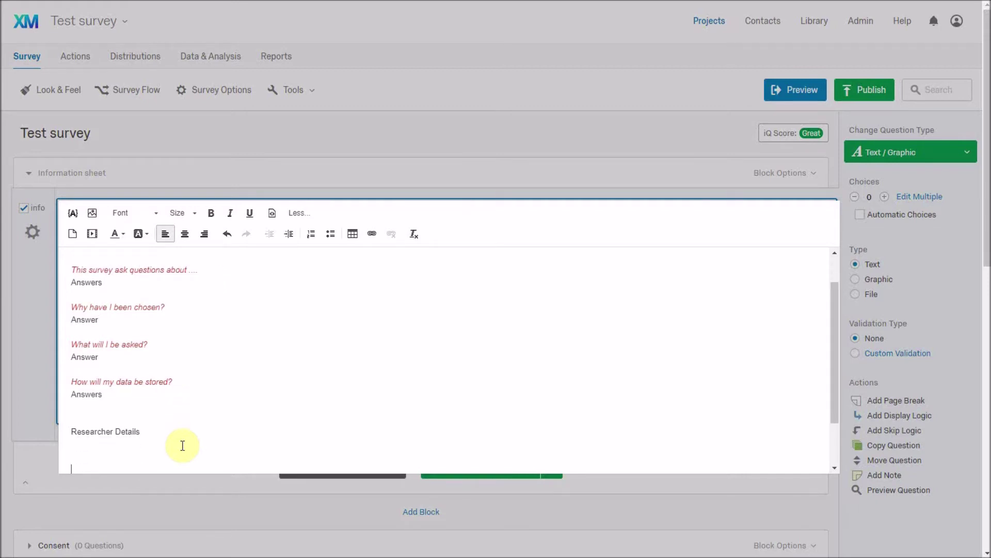
pyautogui.write('More information')
pyautogui.press('Return')
pyautogui.press('Return')
pyautogui.write('S')
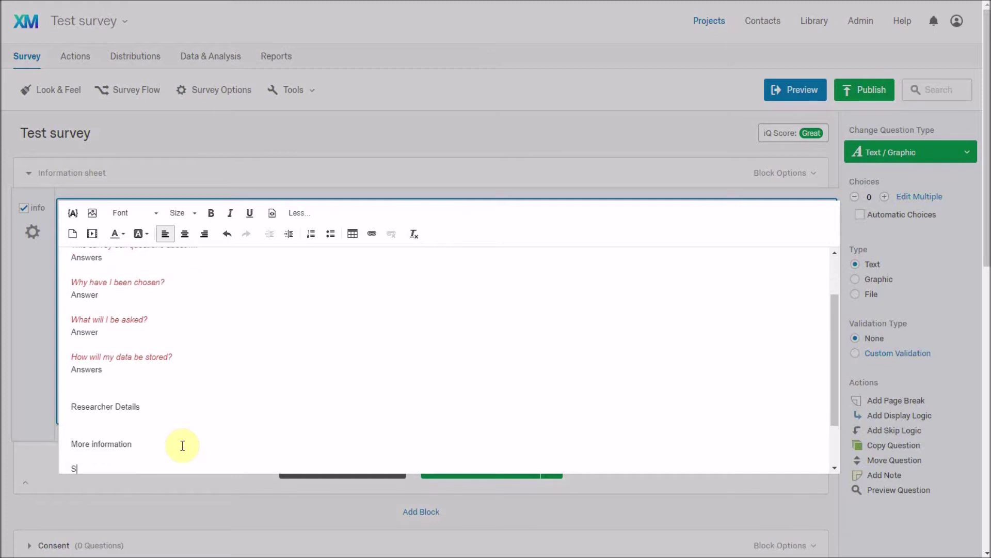
pyautogui.write('ources of support')
pyautogui.press('Return')
pyautogui.press('Return')
# - Make the Researcher Details heading italic and red
pyautogui.press('Up')
pyautogui.press('Up')
pyautogui.press('Up')
pyautogui.press('Up')
pyautogui.press('Up')
pyautogui.press('Up')
pyautogui.press('Up')
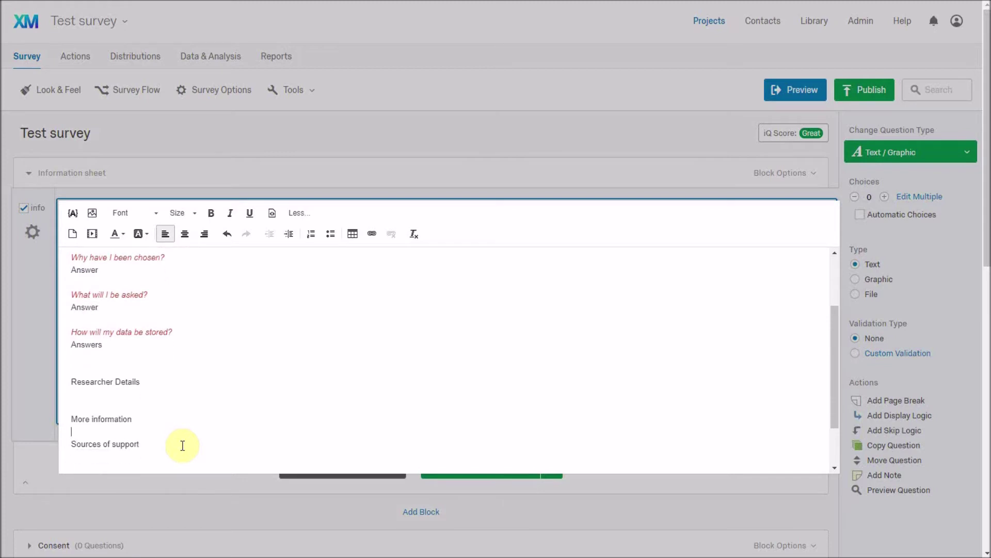
pyautogui.hotkey('shift', 'End')
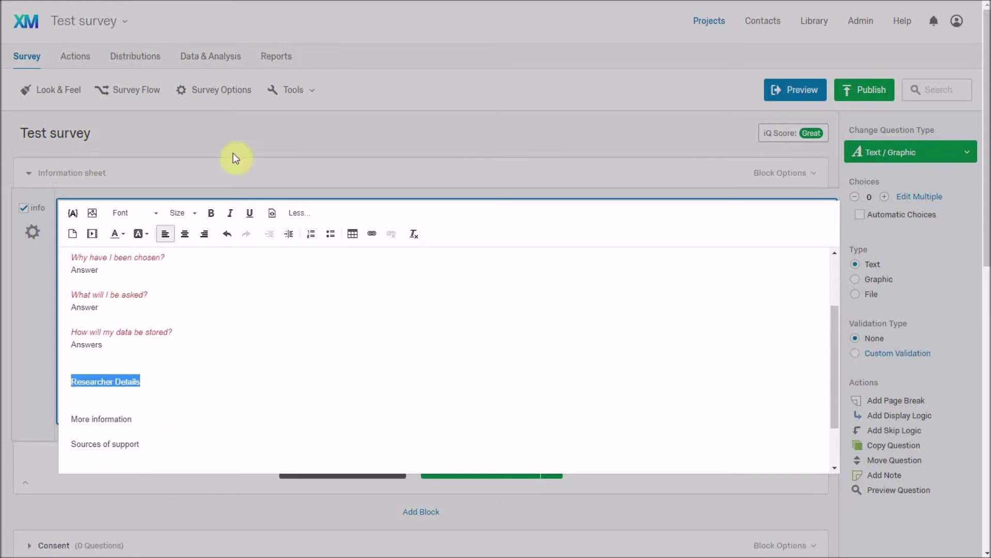
pyautogui.click(230, 213)
pyautogui.click(124, 238)
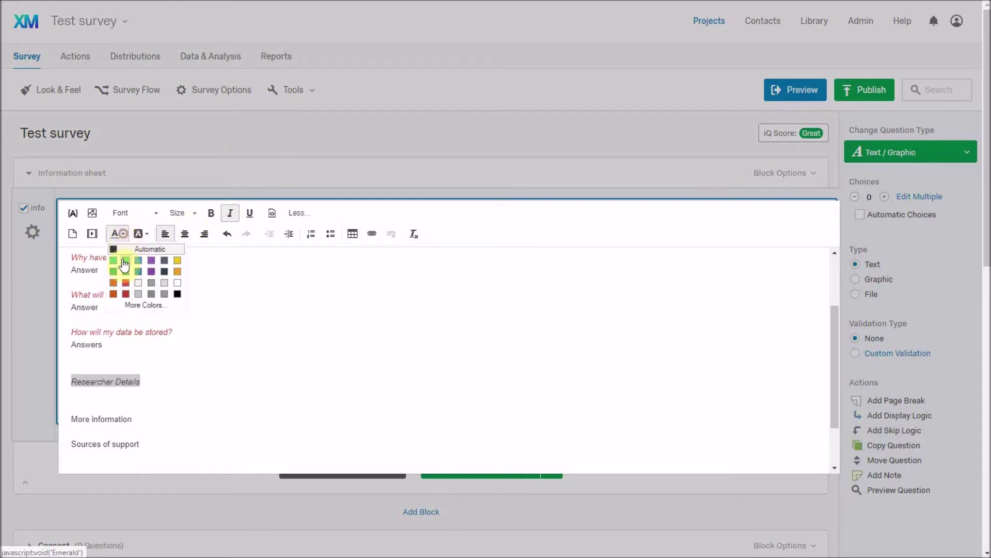
pyautogui.press('Escape')
# - Type the researcher's name and e-mail address on the line below Researcher Details
pyautogui.click(94, 400)
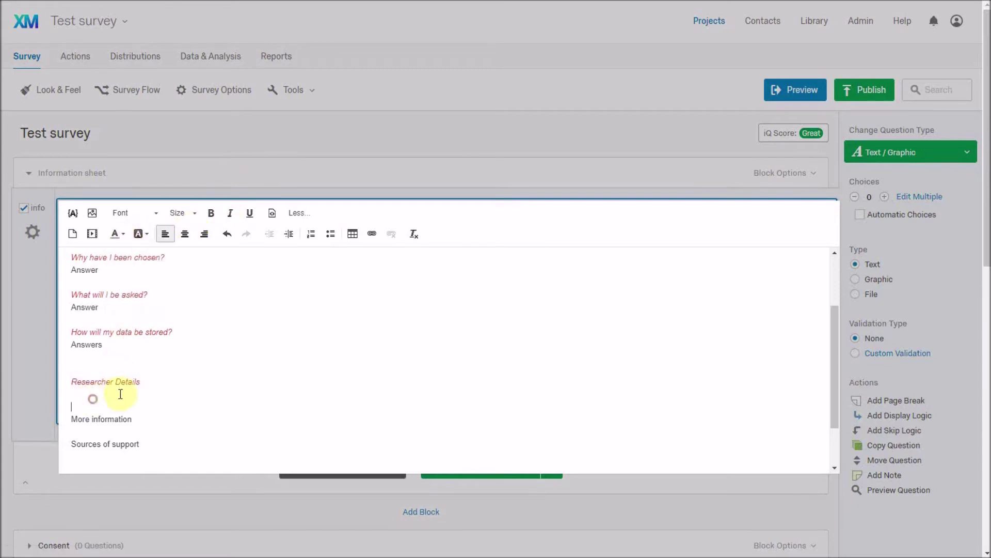
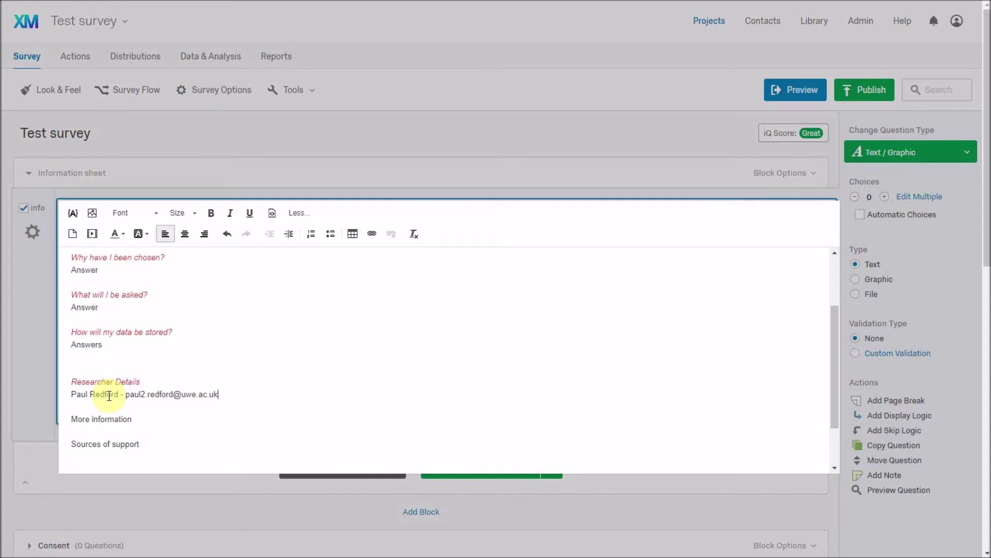
# - Select the researcher's e-mail address and bring up its Link dialog
pyautogui.press('Return')
pyautogui.hotkey('shift', 'Left')
pyautogui.hotkey('shift', 'Left')
pyautogui.hotkey('shift', 'Left')
pyautogui.hotkey('shift', 'Left')
pyautogui.hotkey('shift', 'Left')
pyautogui.hotkey('shift', 'Left')
pyautogui.hotkey('shift', 'Left')
pyautogui.hotkey('shift', 'Left')
pyautogui.hotkey('shift', 'Left')
pyautogui.hotkey('shift', 'Left')
pyautogui.hotkey('shift', 'Left')
pyautogui.hotkey('shift', 'Left')
pyautogui.hotkey('shift', 'Left')
pyautogui.hotkey('shift', 'Left')
pyautogui.hotkey('shift', 'Left')
pyautogui.hotkey('shift', 'Left')
pyautogui.hotkey('shift', 'Left')
pyautogui.hotkey('shift', 'Left')
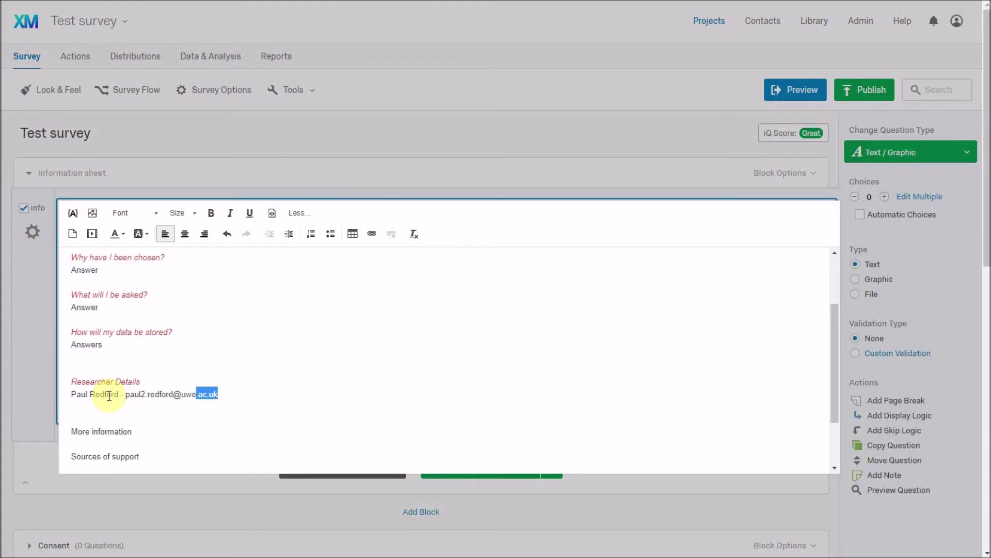
pyautogui.hotkey('shift', 'Left')
pyautogui.hotkey('shift', 'Left')
pyautogui.hotkey('shift', 'Left')
pyautogui.hotkey('shift', 'Left')
pyautogui.hotkey('shift', 'Left')
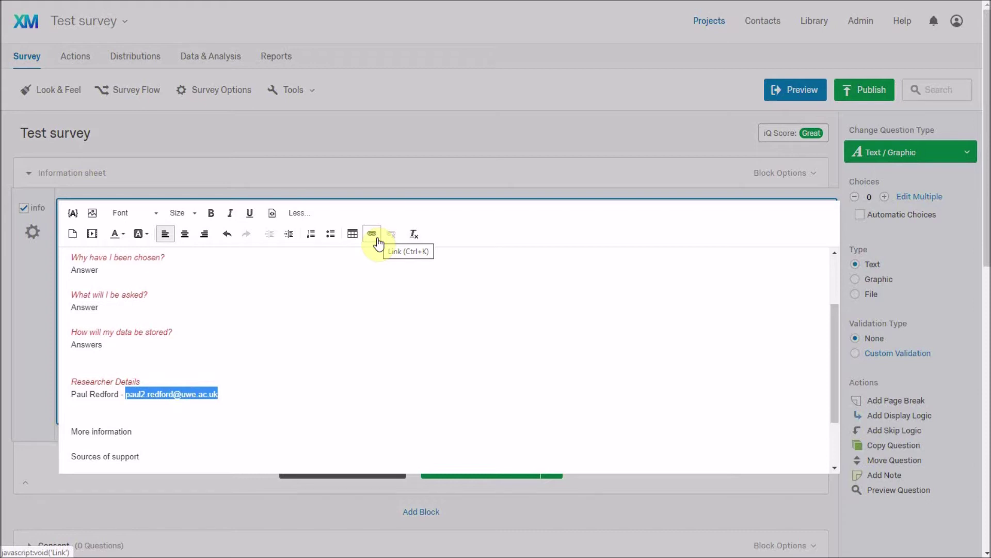
pyautogui.click(373, 235)
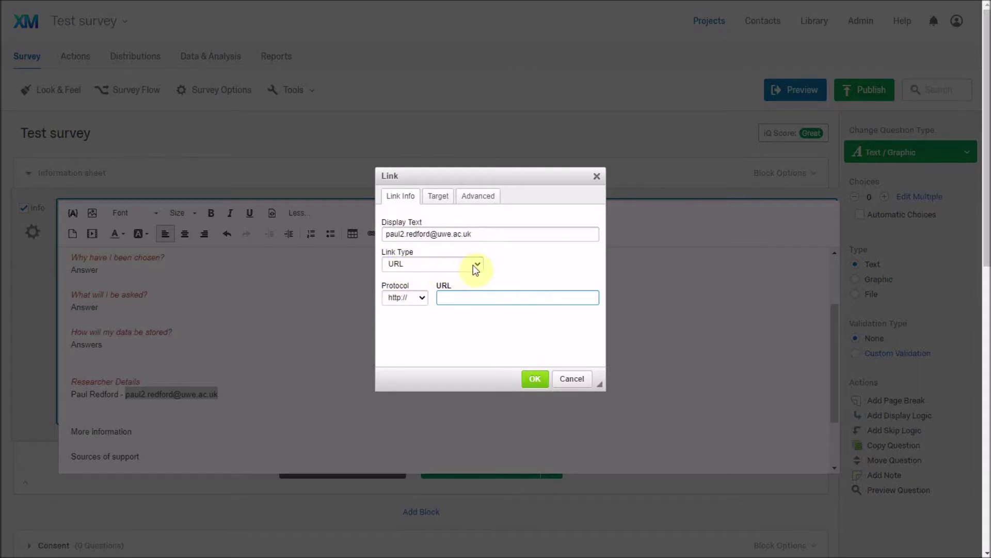
# - Set the link type to E-mail with the researcher's address and subject 'Research Survey', and confirm
pyautogui.click(474, 263)
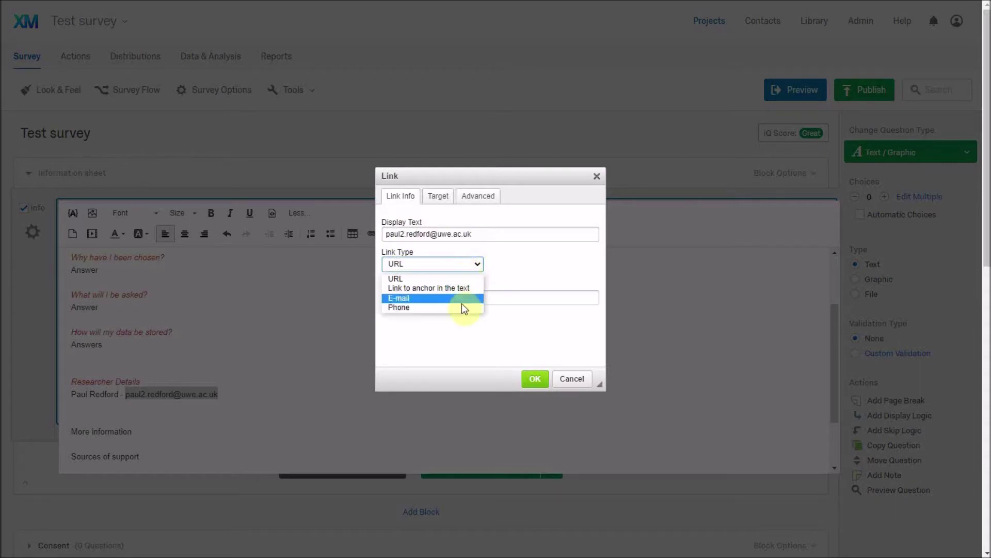
pyautogui.click(467, 303)
pyautogui.click(469, 287)
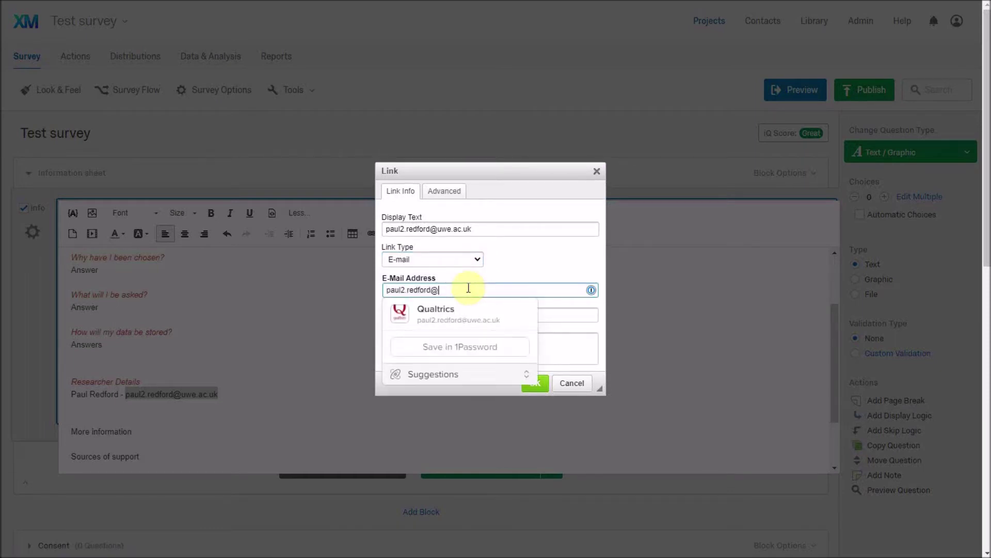
pyautogui.click(501, 314)
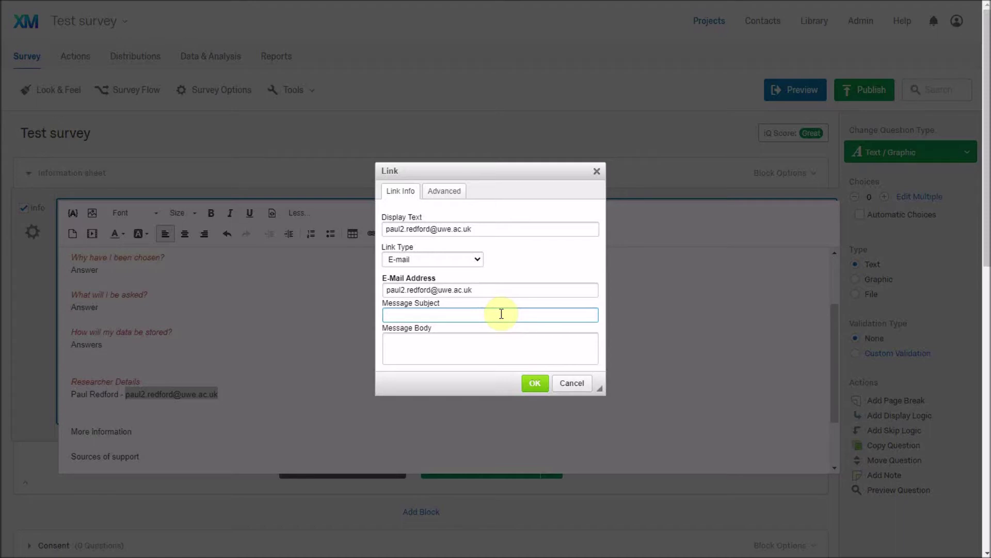
pyautogui.write('Reseach')
pyautogui.press('BackSpace')
pyautogui.press('BackSpace')
pyautogui.write('rch Survey')
pyautogui.press('Tab')
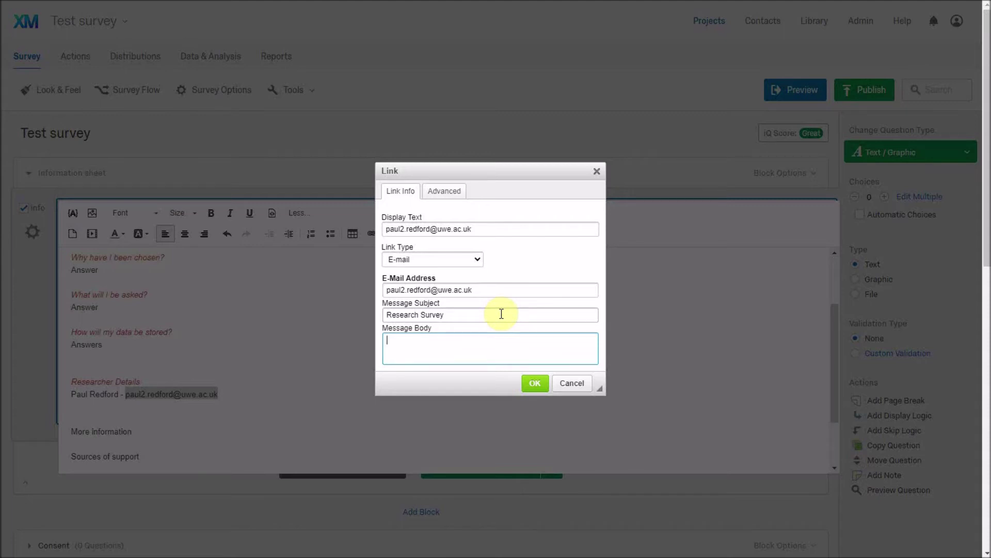
pyautogui.click(534, 388)
pyautogui.click(258, 416)
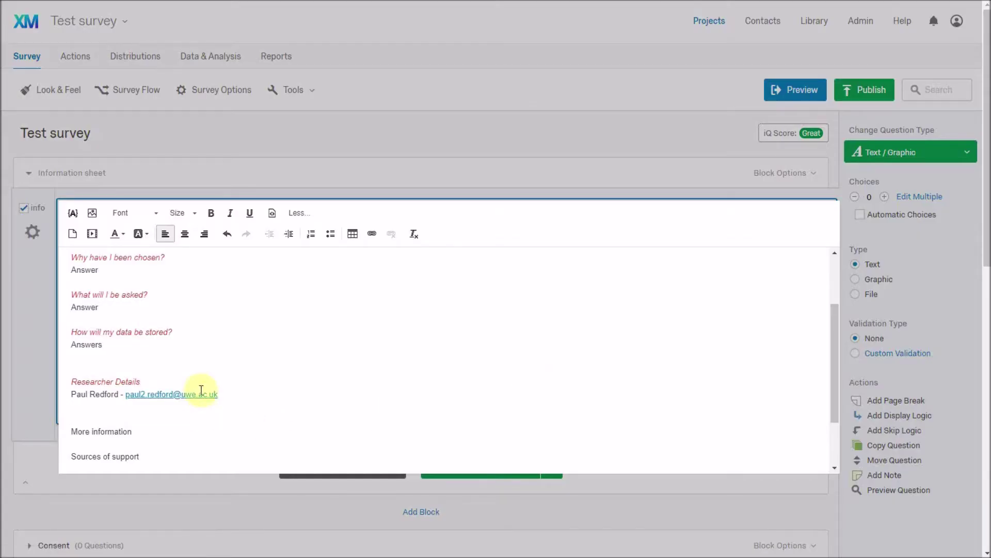
# - Make the More information heading red and italic, with blank lines below it
pyautogui.tripleClick(169, 427)
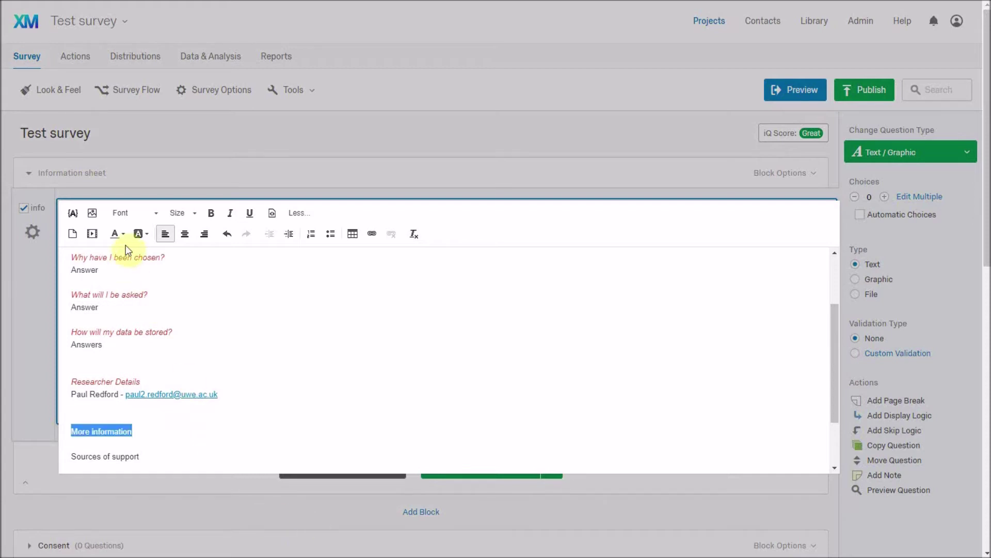
pyautogui.click(117, 234)
pyautogui.click(125, 294)
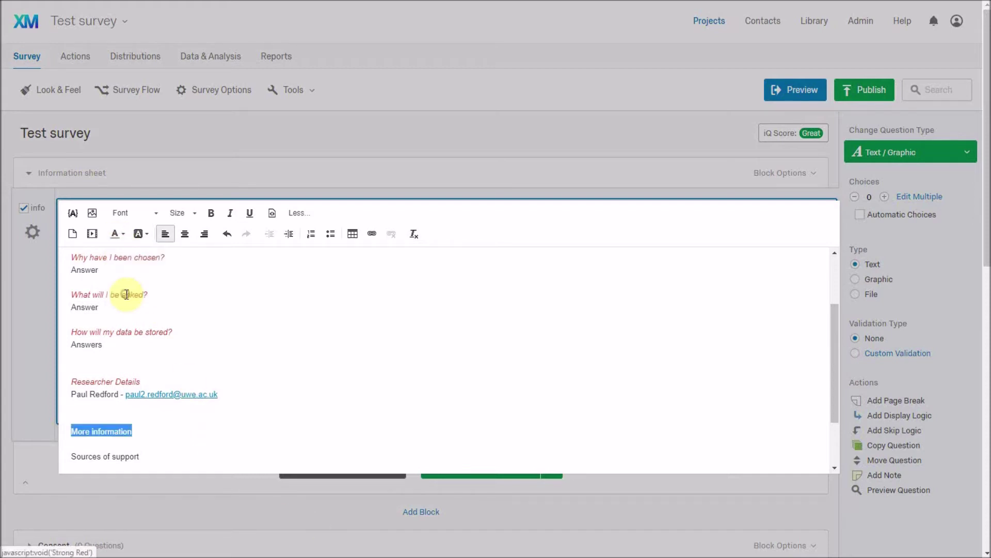
pyautogui.click(230, 213)
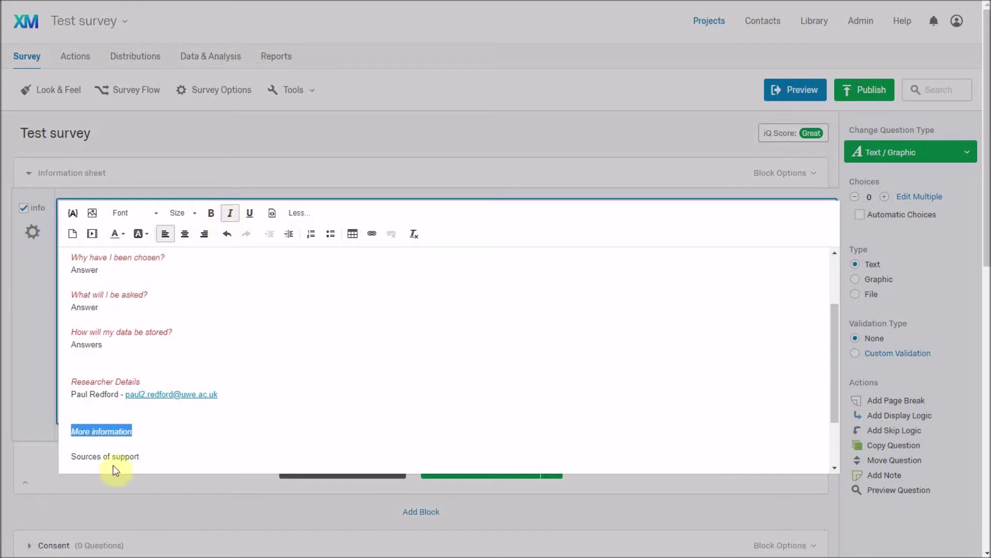
pyautogui.click(120, 442)
pyautogui.press('Return')
pyautogui.press('Return')
pyautogui.click(121, 441)
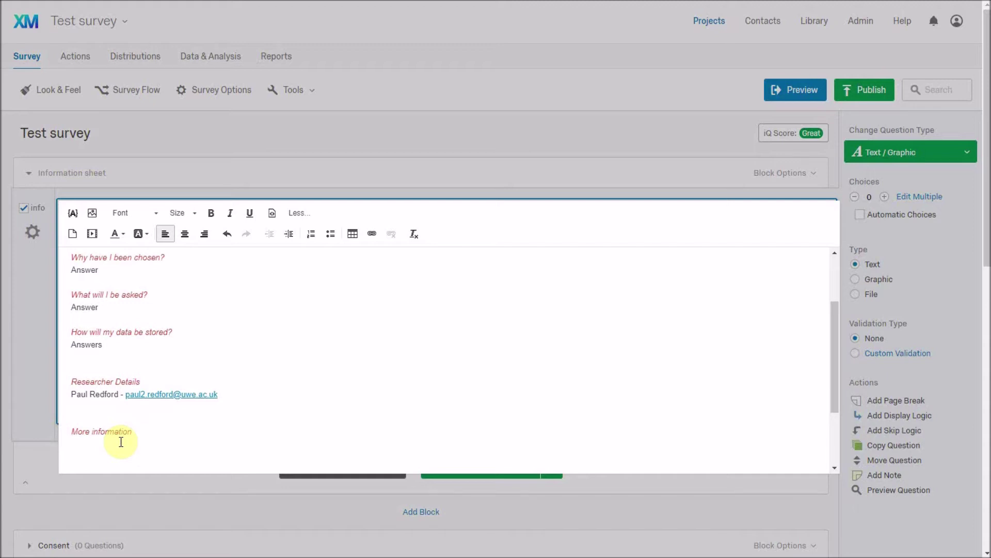
pyautogui.write('www.uwe.ac.uk/ethics')
pyautogui.tripleClick(121, 443)
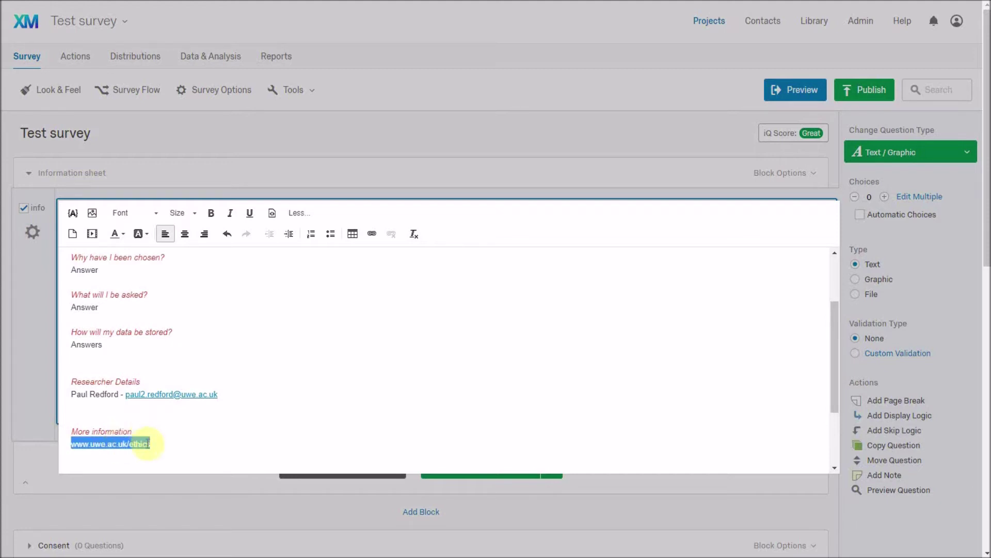
pyautogui.click(371, 236)
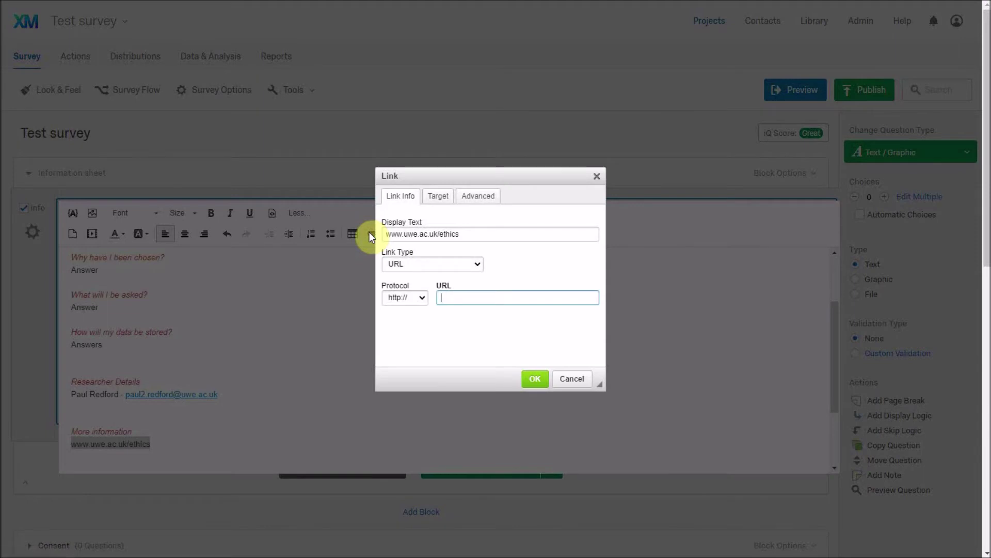
pyautogui.write('www.uwe.ac.')
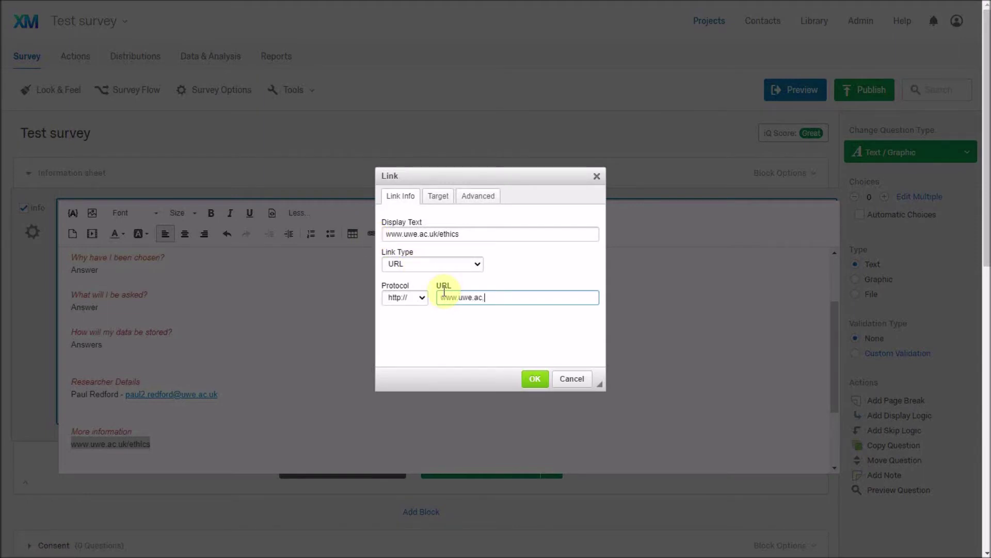
pyautogui.write('uk/')
pyautogui.write('ics')
pyautogui.click(531, 381)
pyautogui.scroll(-1, 336, 389)
pyautogui.click(197, 409)
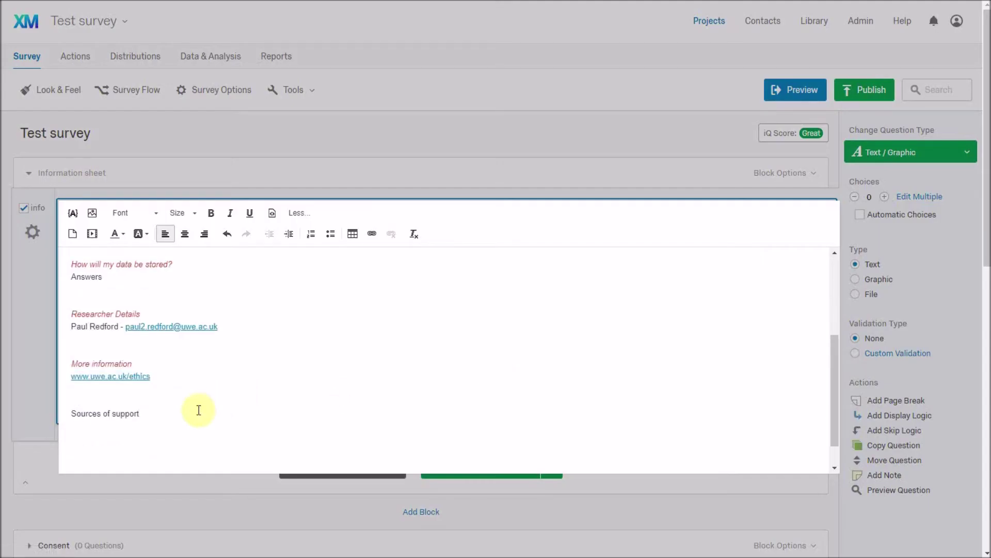
# - Make the 'Sources of support' heading italic and red
pyautogui.tripleClick(200, 410)
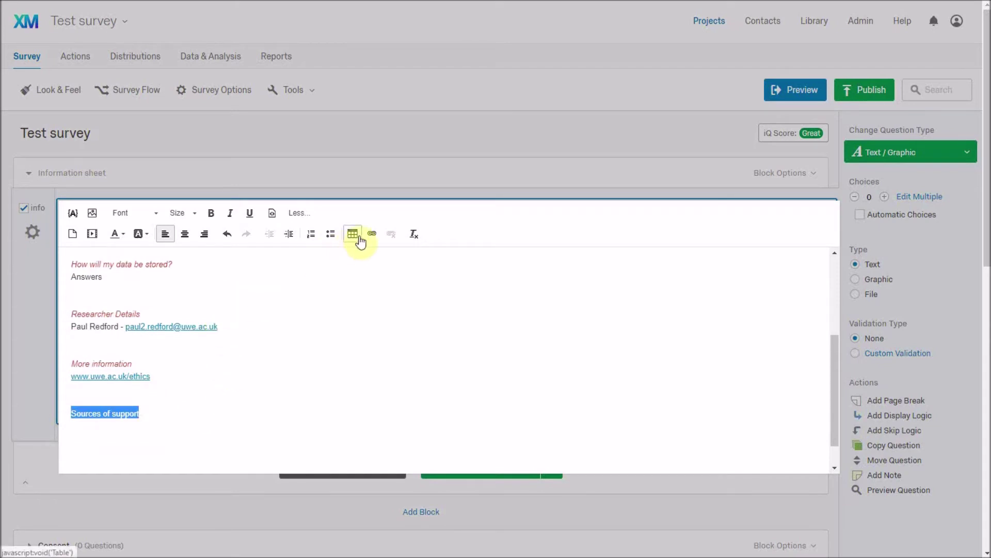
pyautogui.click(230, 213)
pyautogui.click(115, 233)
pyautogui.click(126, 295)
# - Add the plain black line 'If you would like further details of sources of support' below the heading
pyautogui.click(150, 411)
pyautogui.press('Return')
pyautogui.write('If you would')
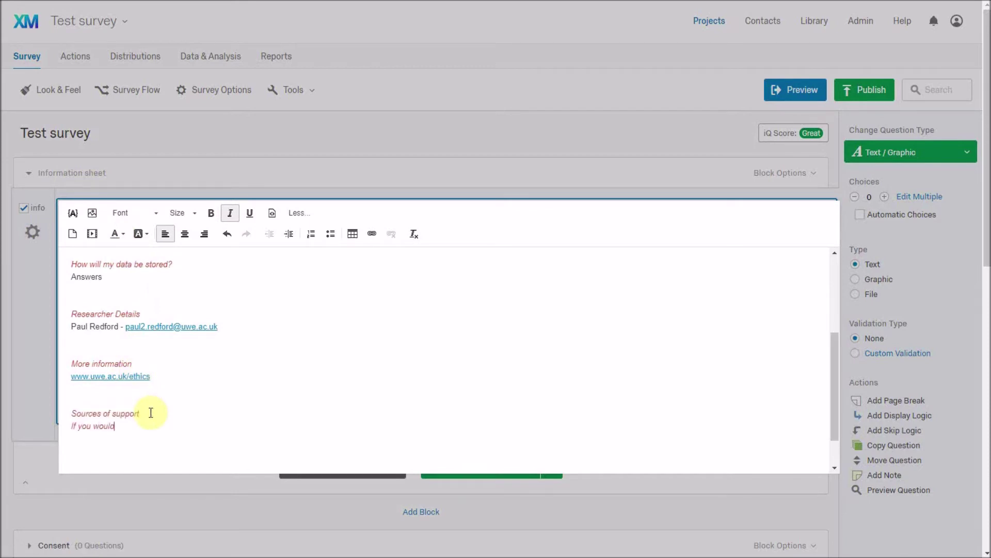
pyautogui.write(' like further details of sources of support')
pyautogui.hotkey('shift', 'Home')
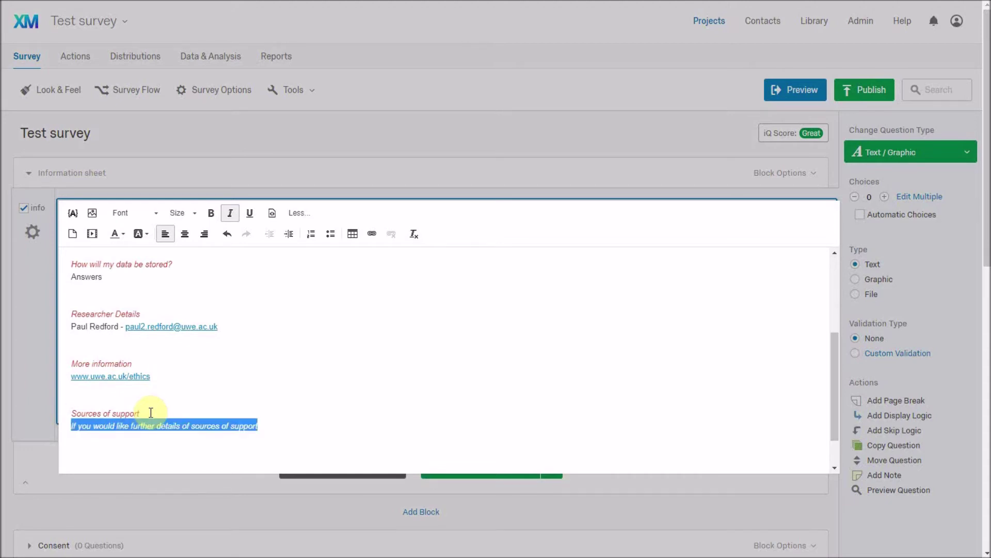
pyautogui.hotkey('ctrl', 'i')
pyautogui.click(124, 238)
pyautogui.click(129, 255)
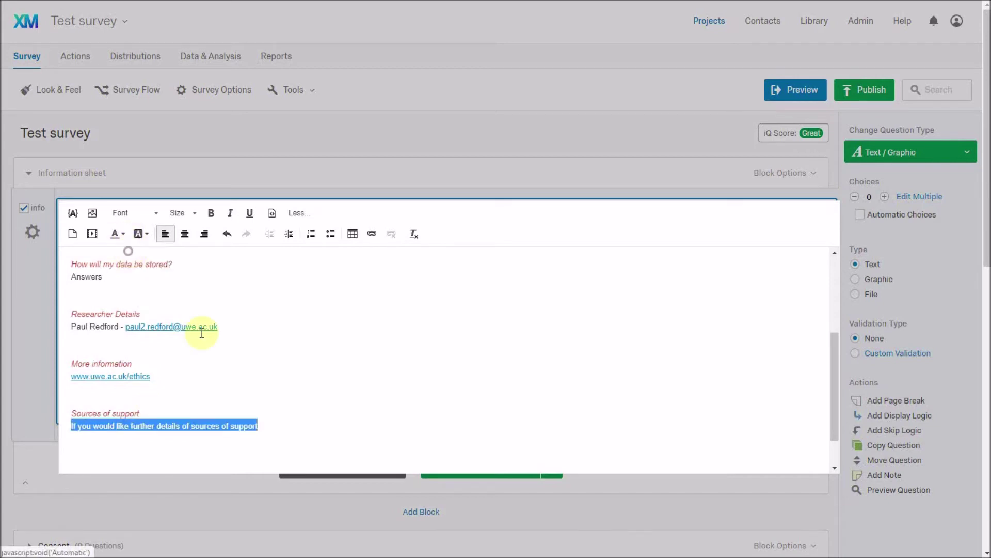
pyautogui.click(272, 425)
pyautogui.write('(www.uwe.ac.uk')
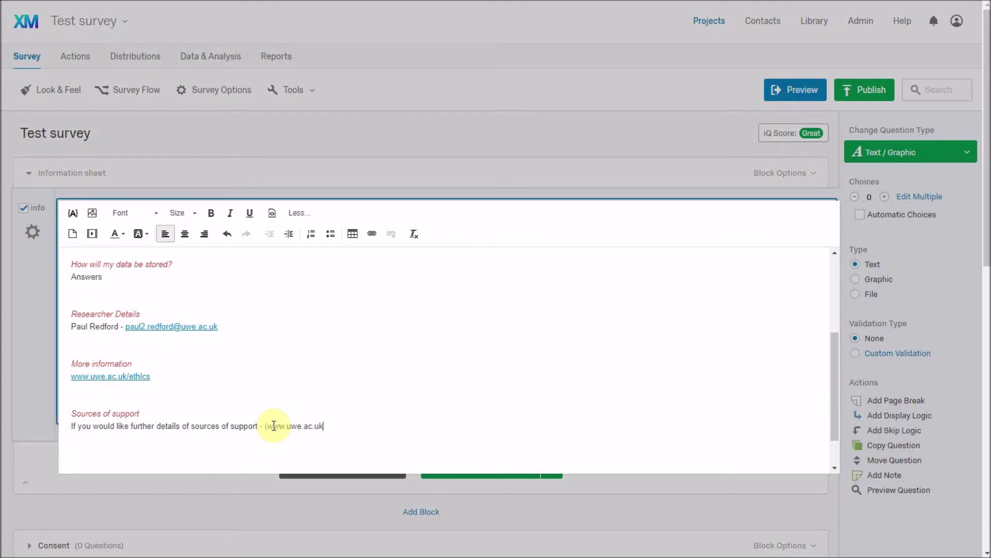
pyautogui.write('/sourcesofsupport)')
pyautogui.press('Left')
pyautogui.hotkey('ctrl', 'shift', 'Left')
pyautogui.hotkey('ctrl', 'shift', 'Left')
pyautogui.hotkey('ctrl', 'shift', 'Left')
pyautogui.hotkey('ctrl', 'shift', 'Left')
pyautogui.hotkey('ctrl', 'shift', 'Left')
pyautogui.hotkey('ctrl', 'shift', 'Left')
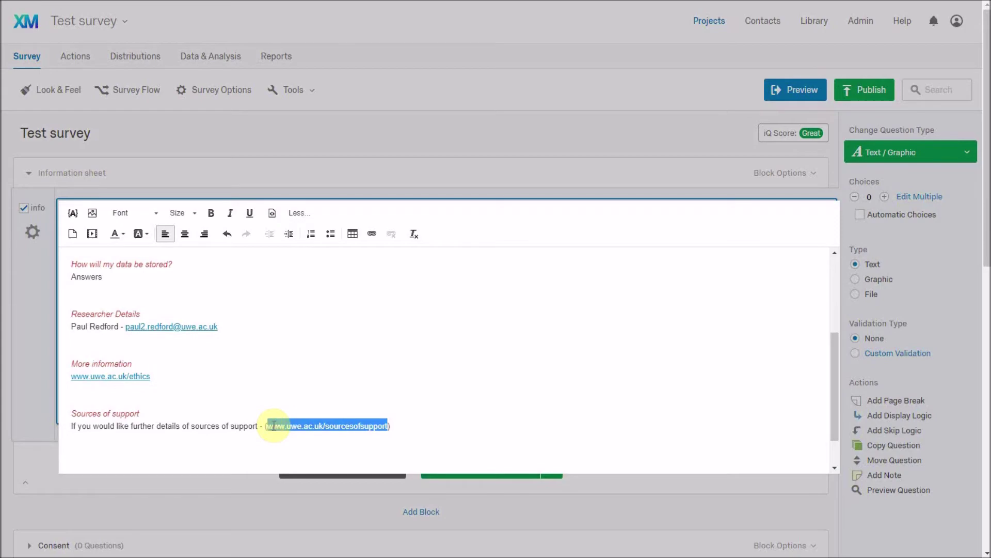
pyautogui.click(372, 233)
pyautogui.write('www.uwe.ac.uk')
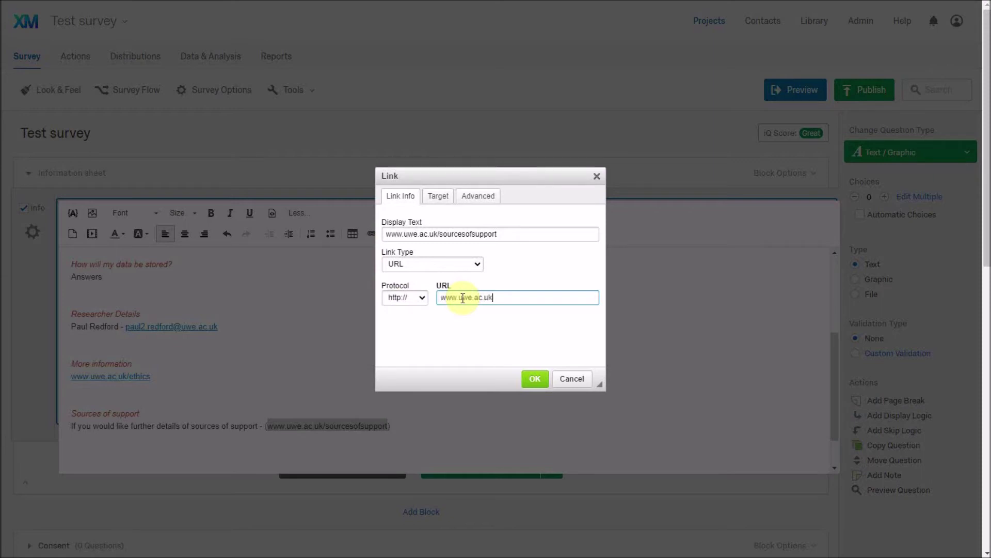
pyautogui.write('/sourcesofsupport')
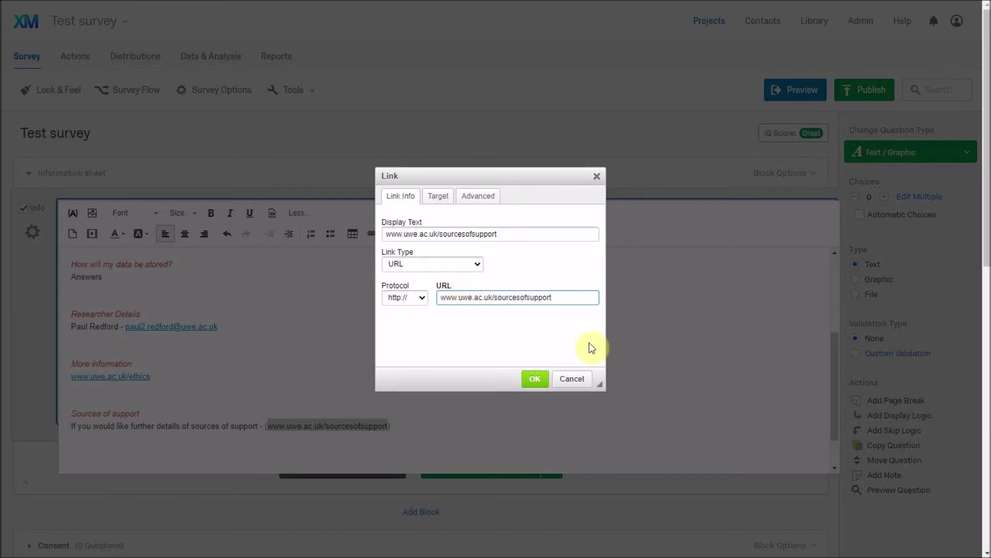
pyautogui.click(535, 379)
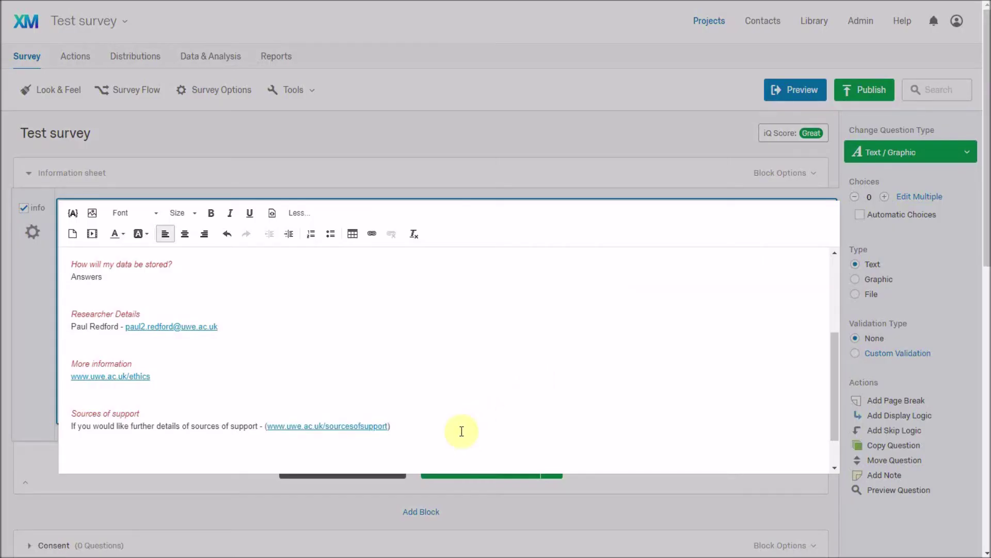
# - Add a blank line after the sentence, close the editor and preview the survey
pyautogui.press('Return')
pyautogui.click(615, 188)
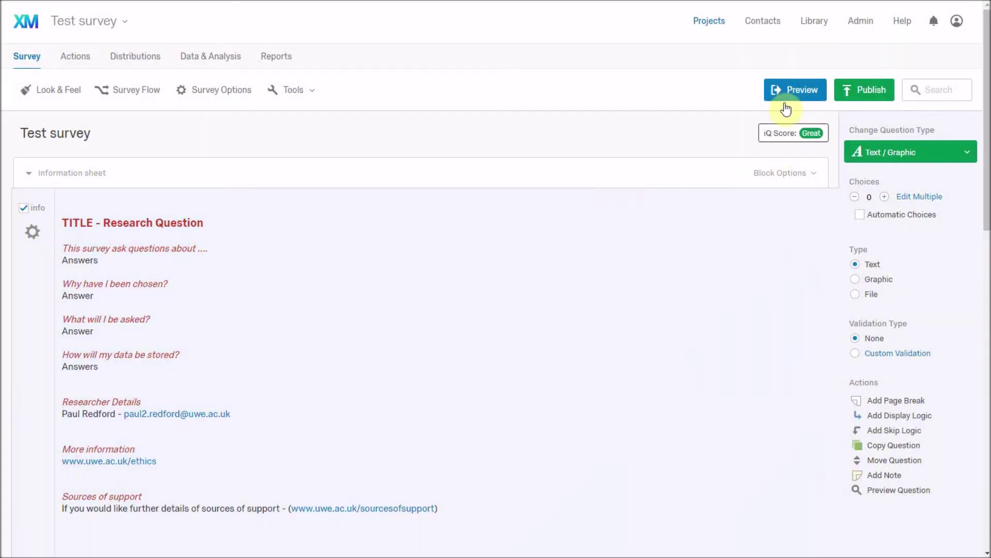
pyautogui.click(789, 100)
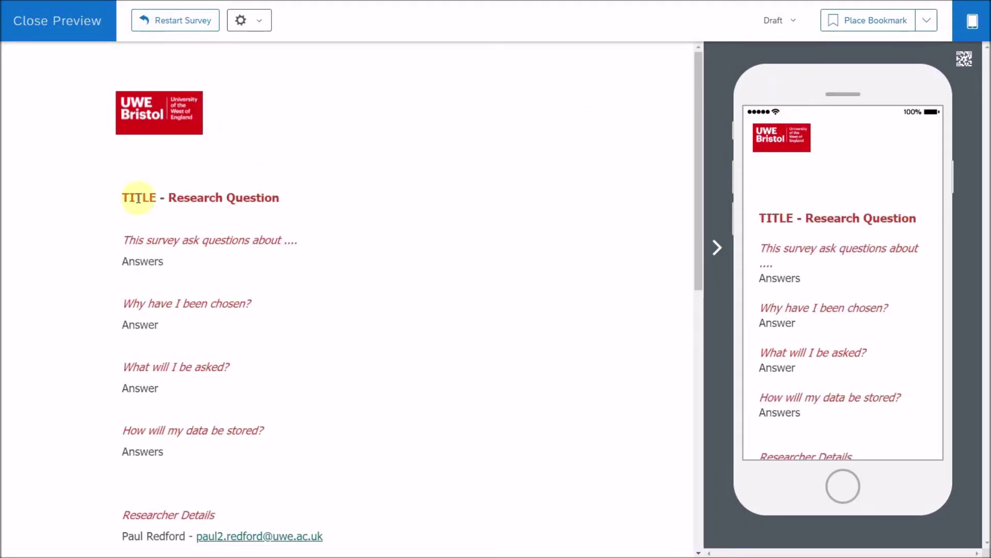
pyautogui.scroll(-5, 298, 305)
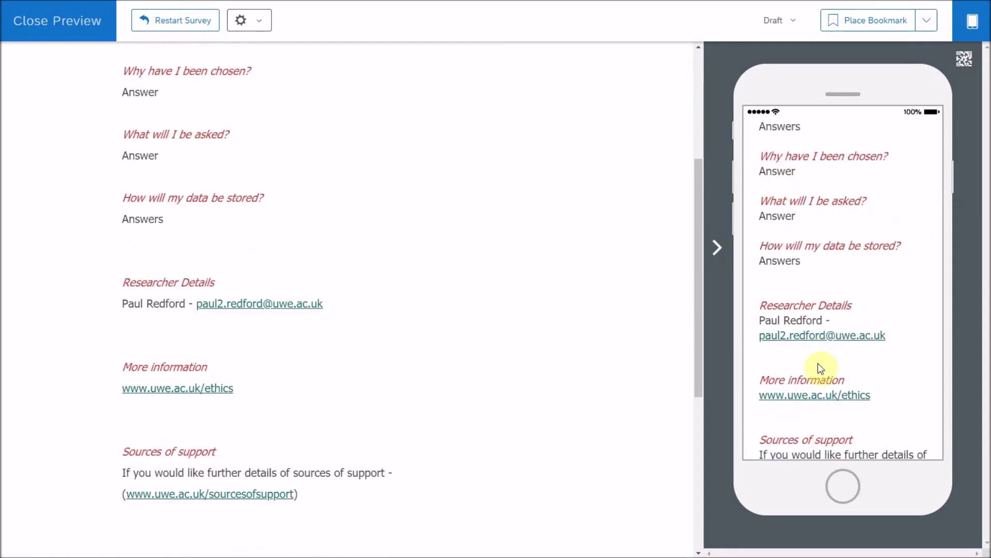
pyautogui.scroll(-1, 490, 360)
pyautogui.scroll(2, 490, 360)
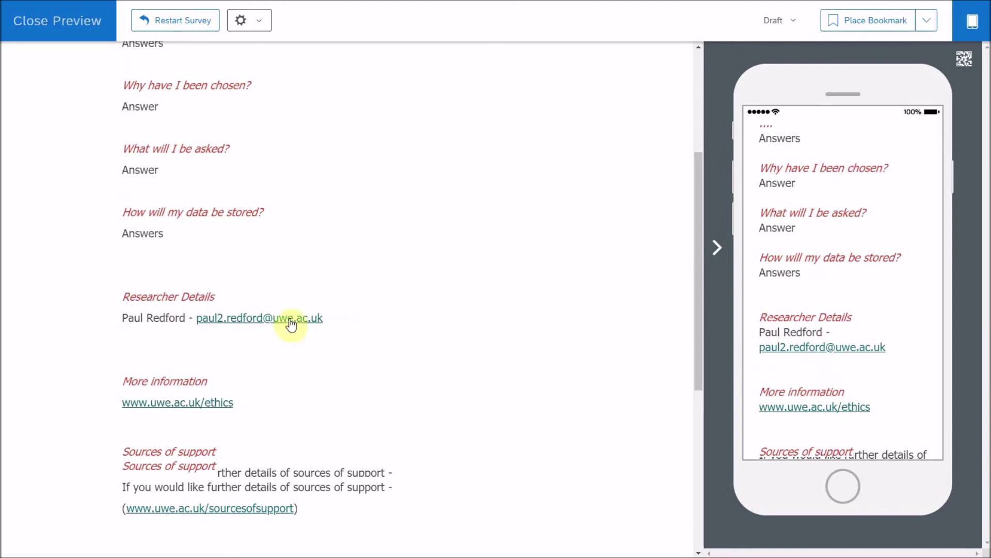
pyautogui.click(292, 322)
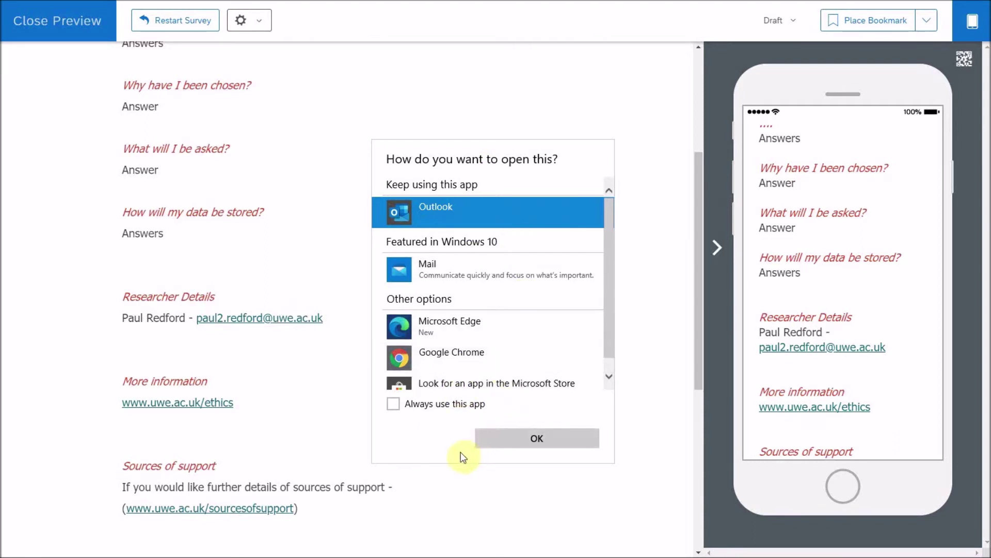
pyautogui.click(487, 435)
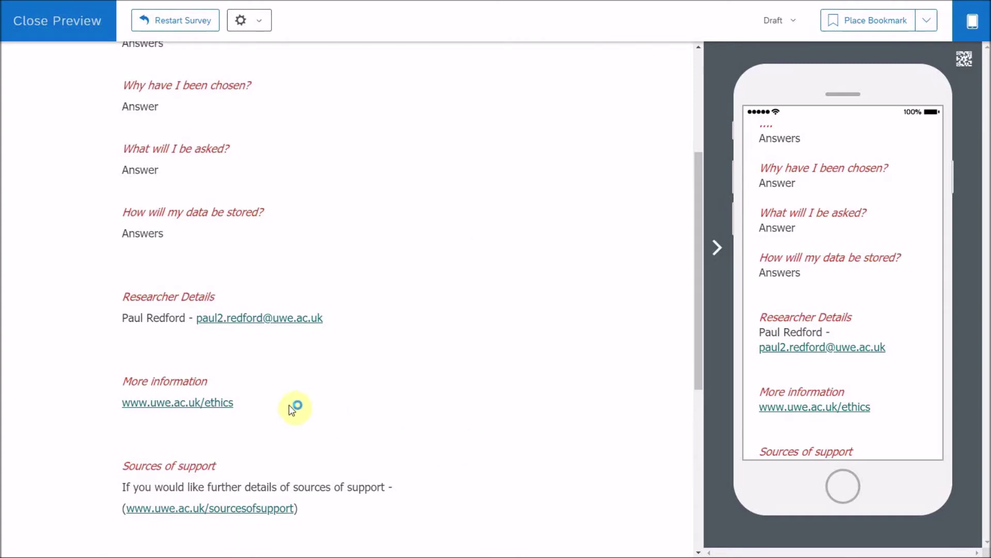
pyautogui.click(223, 408)
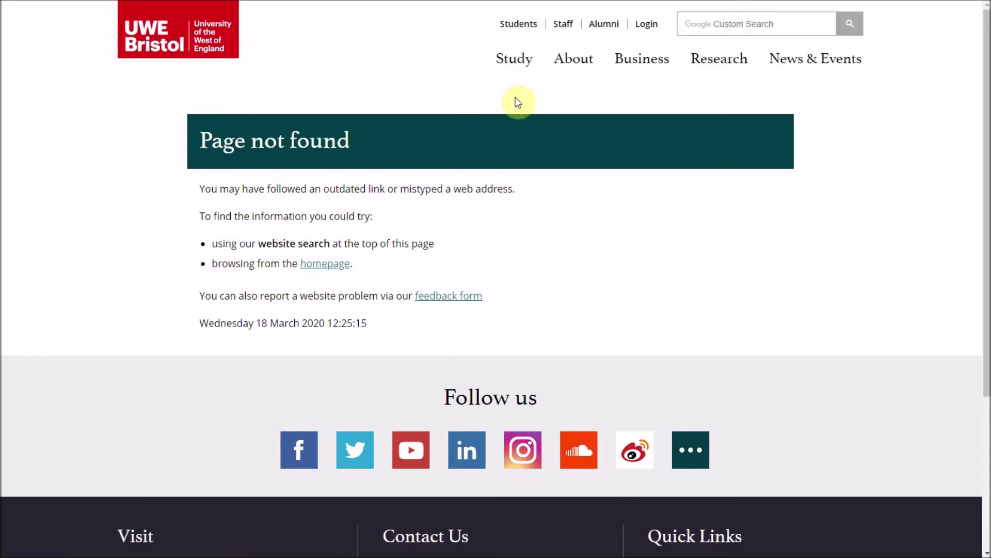
pyautogui.hotkey('ctrl', 'w')
pyautogui.hotkey('ctrl', 'w')
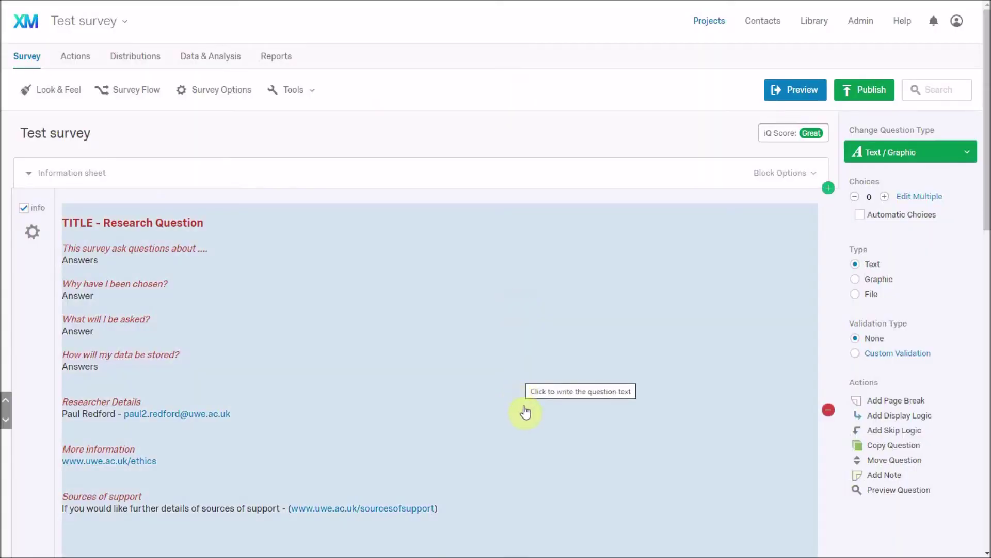
# - Briefly reopen the Information sheet question text, then collapse the Information sheet block
pyautogui.scroll(-2, 526, 411)
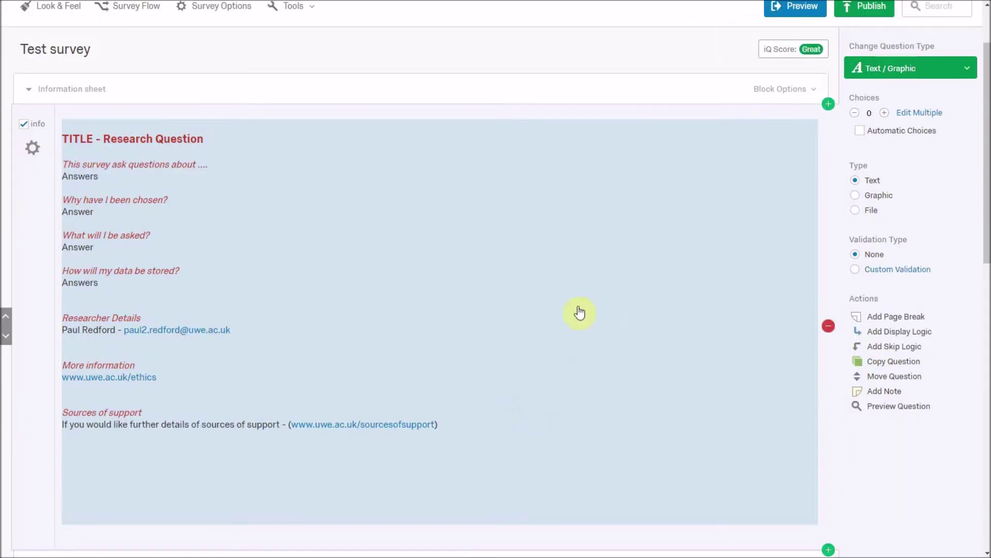
pyautogui.click(577, 306)
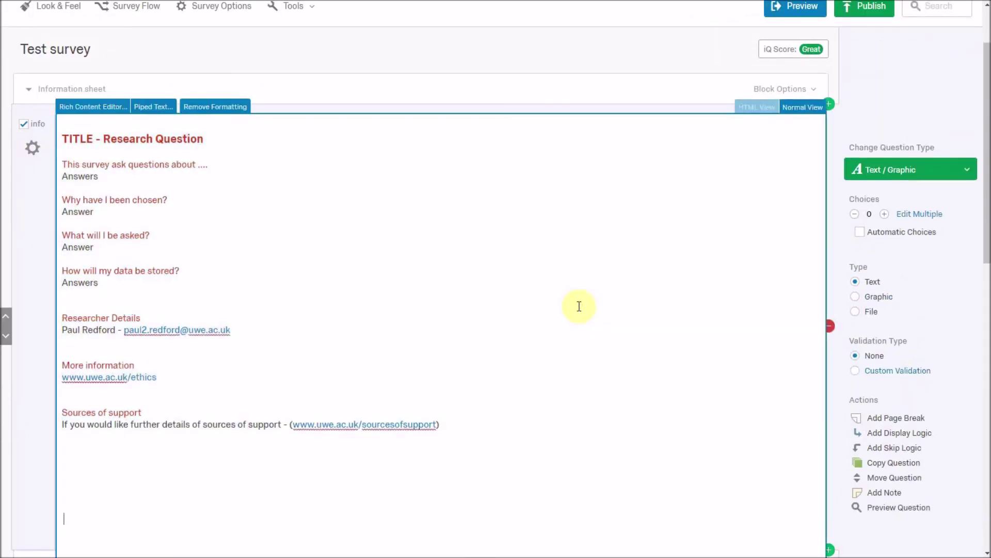
pyautogui.click(904, 263)
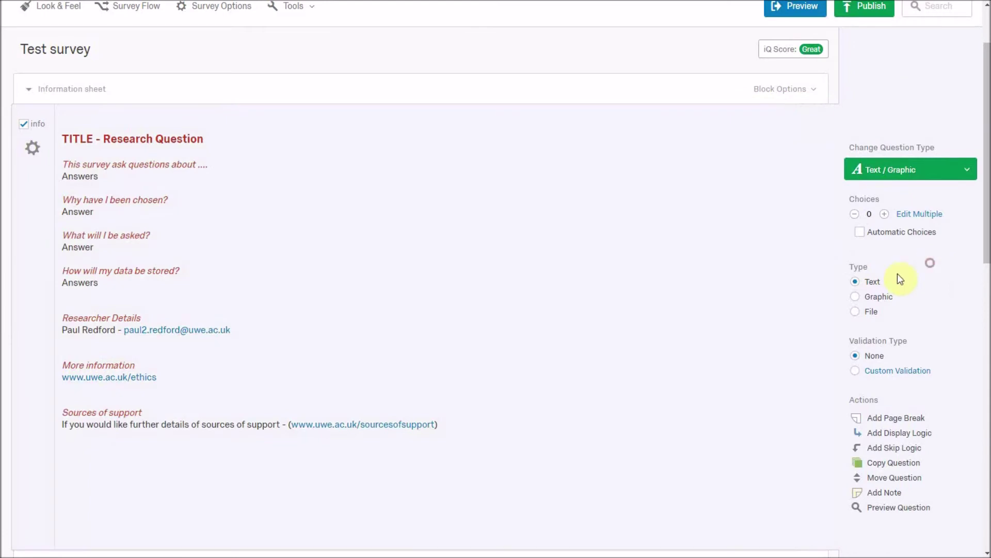
pyautogui.scroll(-2, 230, 190)
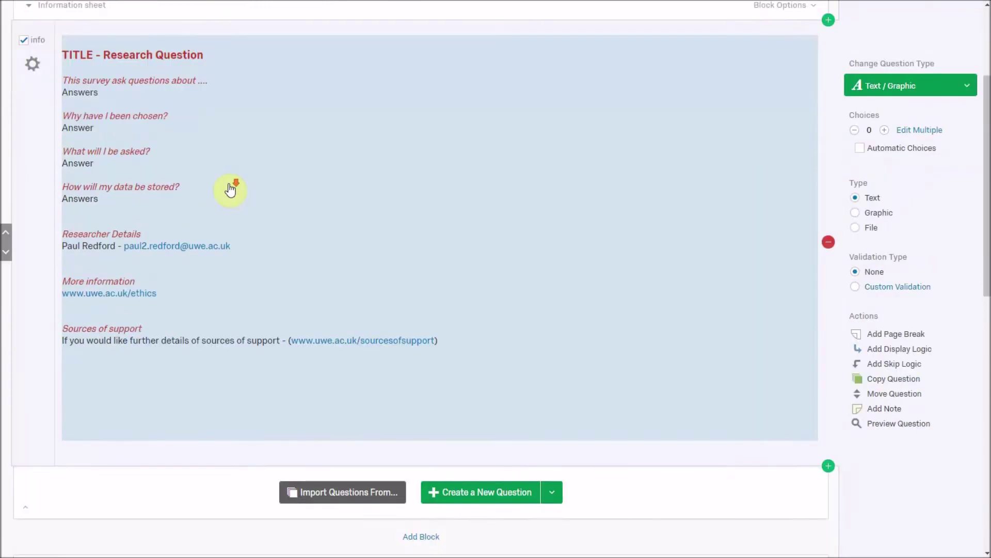
pyautogui.scroll(-3, 228, 188)
pyautogui.scroll(7, 122, 288)
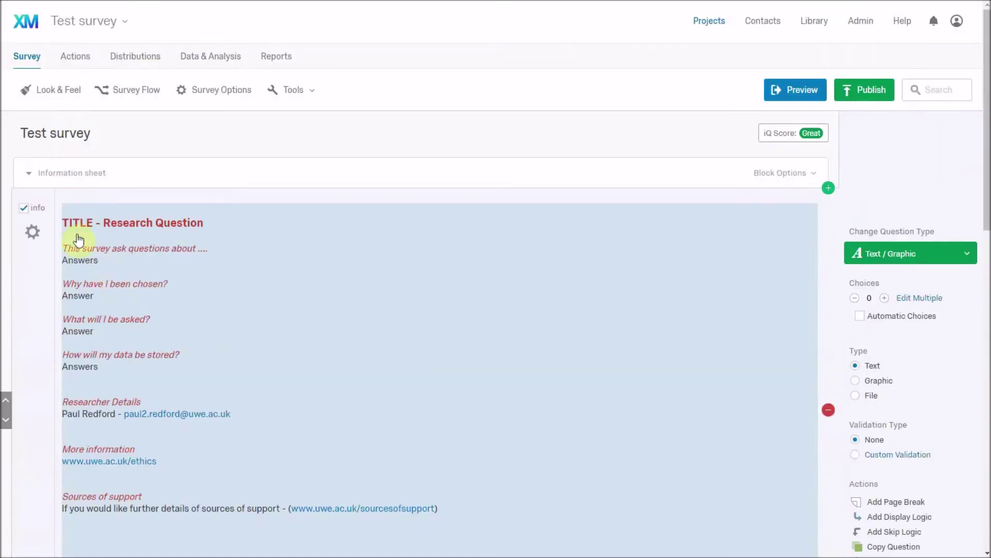
pyautogui.click(29, 175)
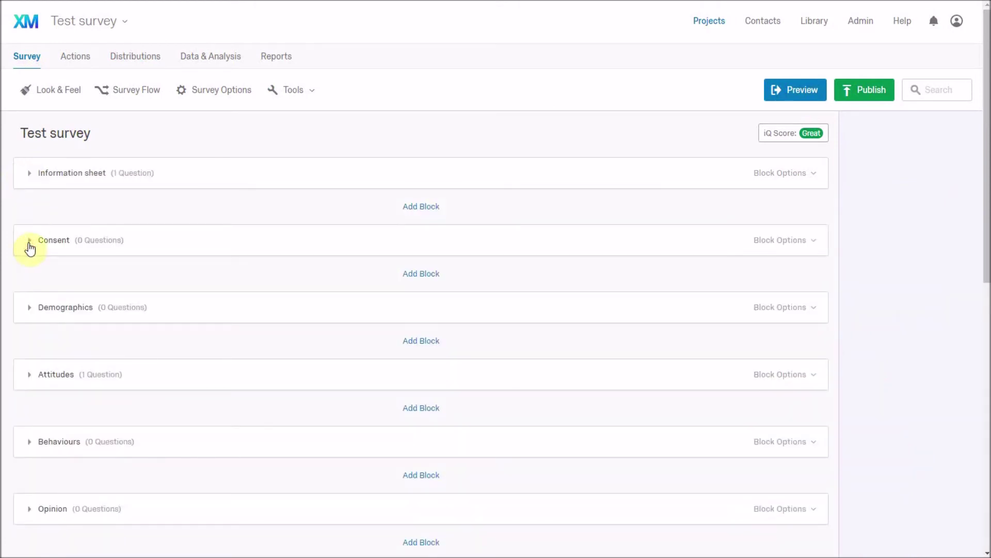
# - Expand the Consent block, add new question Q8, and start editing its question text
pyautogui.click(222, 240)
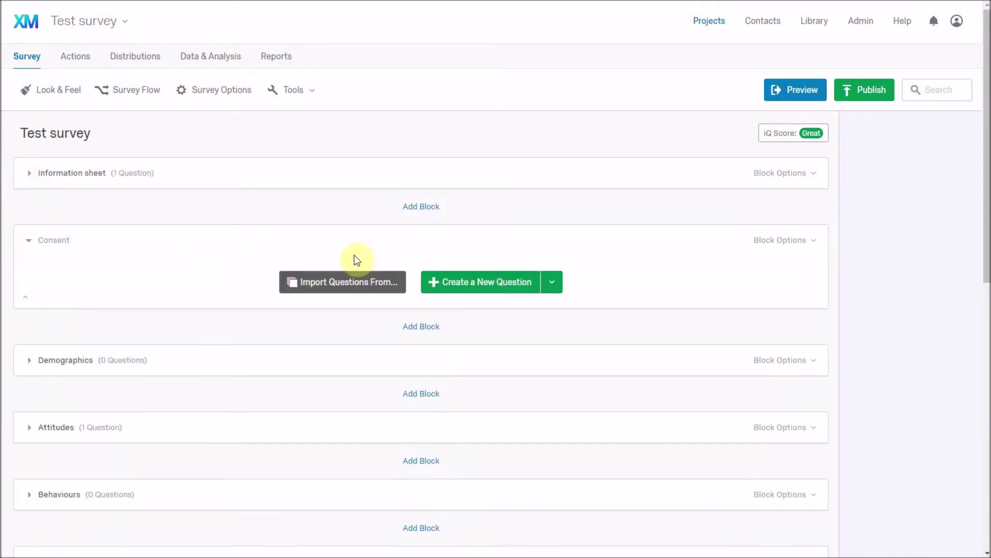
pyautogui.click(470, 283)
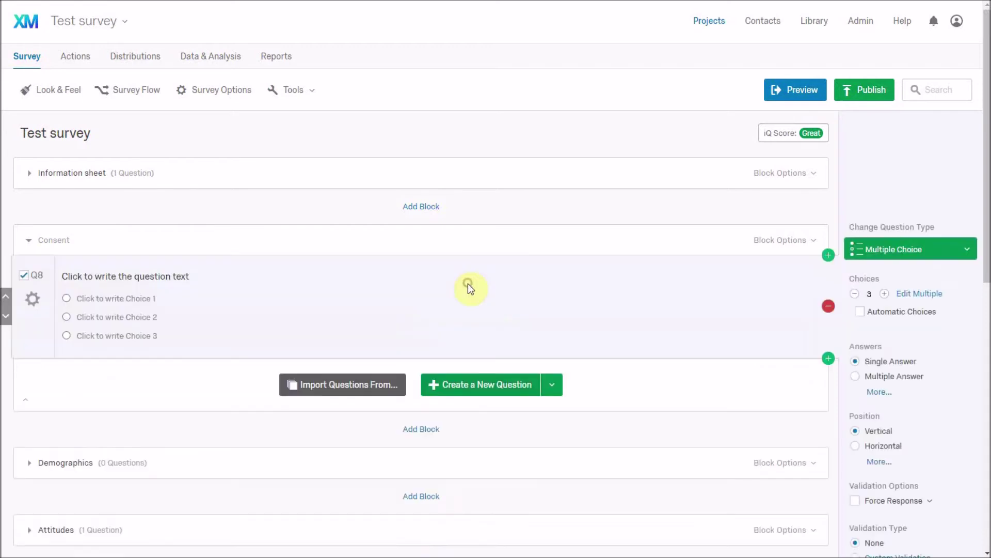
pyautogui.click(197, 277)
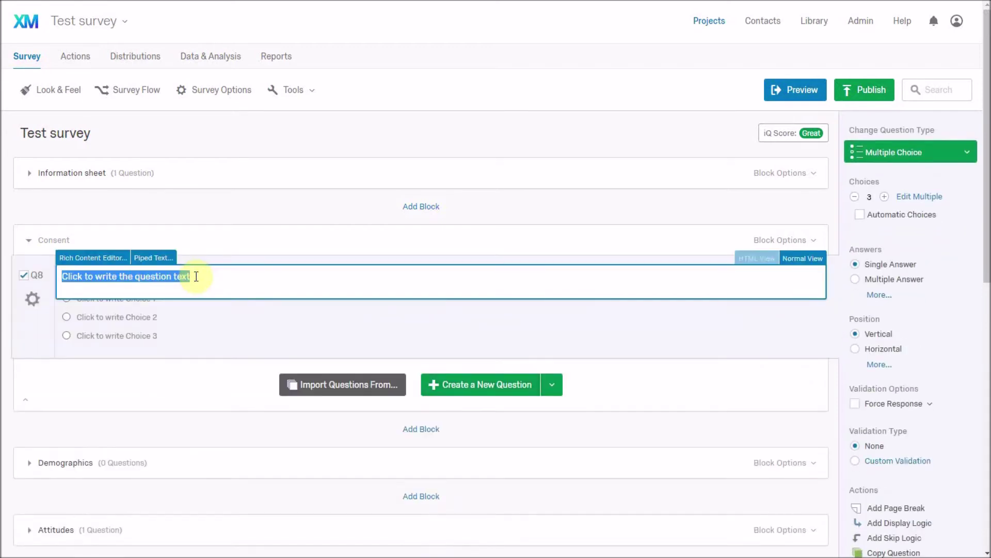
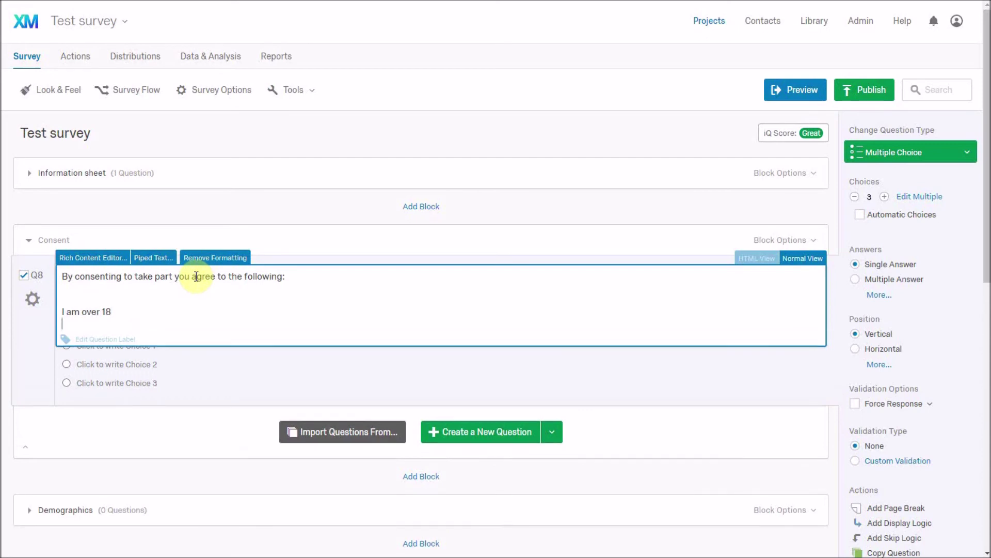
# - Add the lines 'I have read the information sheet' and 'I have had the opportunity to ask questions / email questions'
pyautogui.write('have read the information sheet')
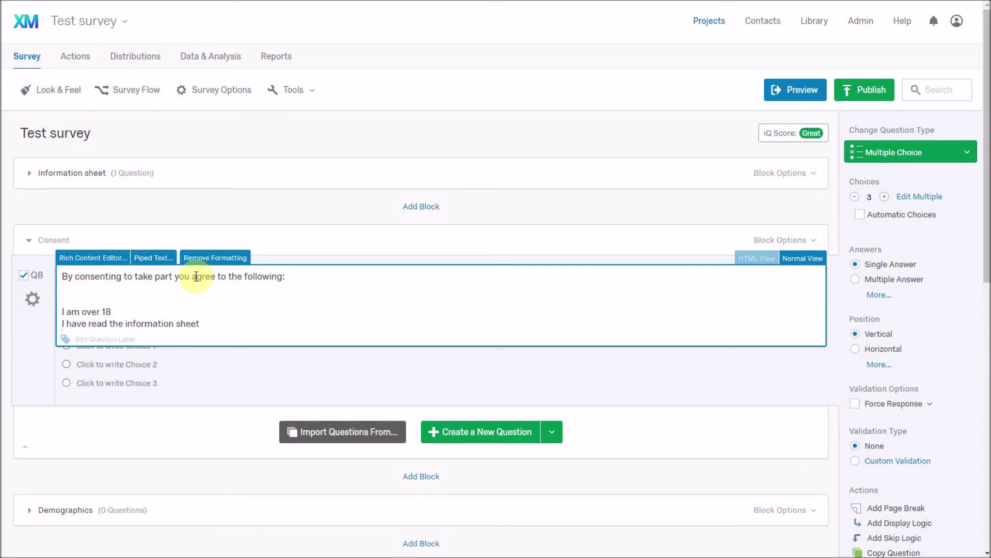
pyautogui.press('Return')
pyautogui.write('I have had the o')
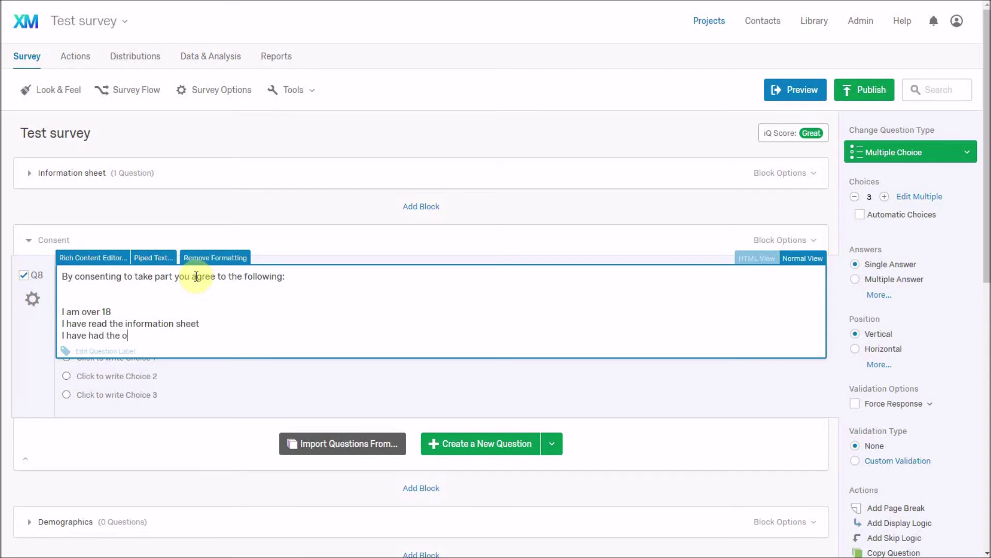
pyautogui.write('pportunity to ask questions')
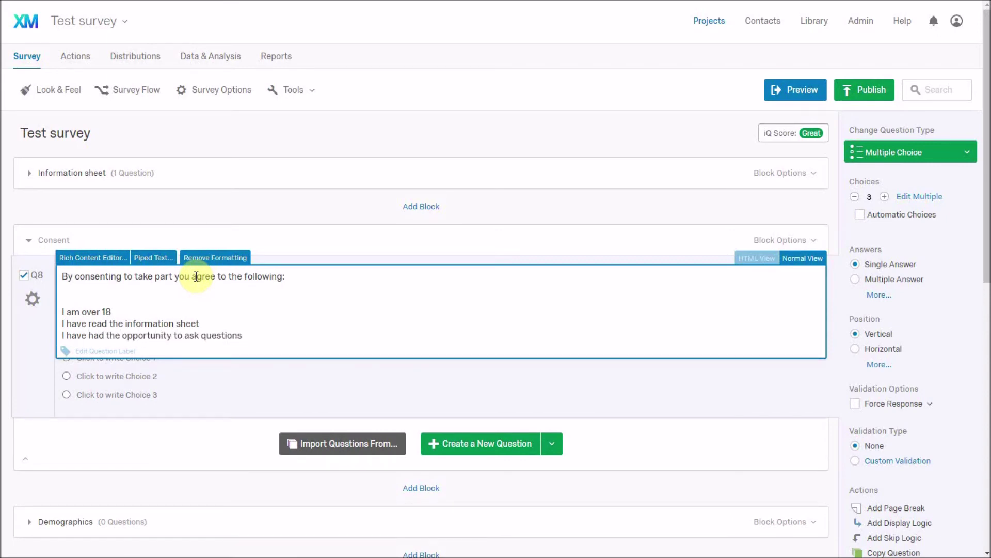
pyautogui.write(' / email questions')
# - Add a fourth statement saying the respondent understands they will be anonymous and covering their data
pyautogui.press('Return')
pyautogui.write('I have')
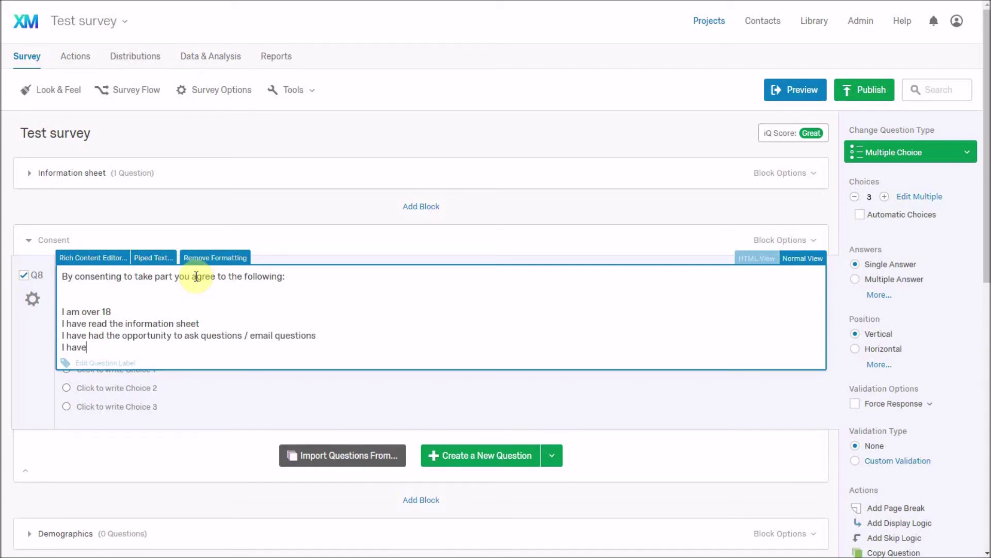
pyautogui.press('BackSpace')
pyautogui.press('BackSpace')
pyautogui.press('BackSpace')
pyautogui.press('BackSpace')
pyautogui.write('understand that I will be ')
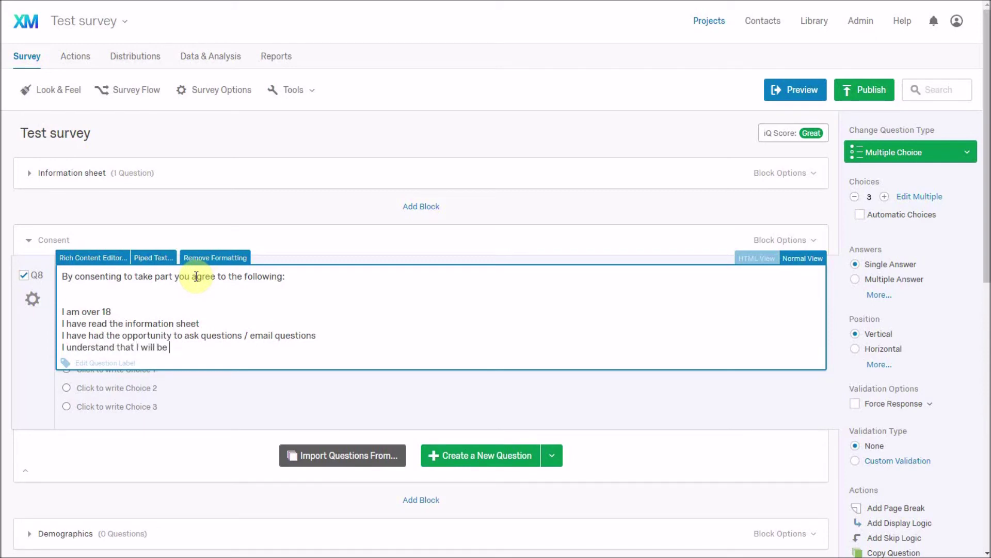
pyautogui.write('anonymous in this')
pyautogui.press('BackSpace')
pyautogui.press('BackSpace')
pyautogui.press('BackSpace')
pyautogui.press('BackSpace')
pyautogui.press('BackSpace')
pyautogui.press('BackSpace')
pyautogui.press('BackSpace')
pyautogui.write('my data')
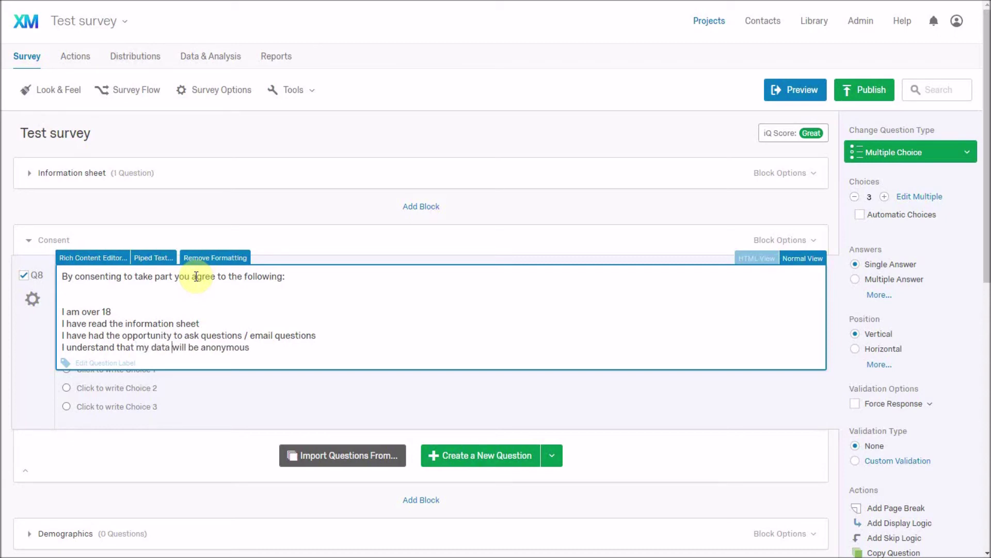
# - Add blank lines, then the closing question 'Are you happy to take part?'
pyautogui.press('Return')
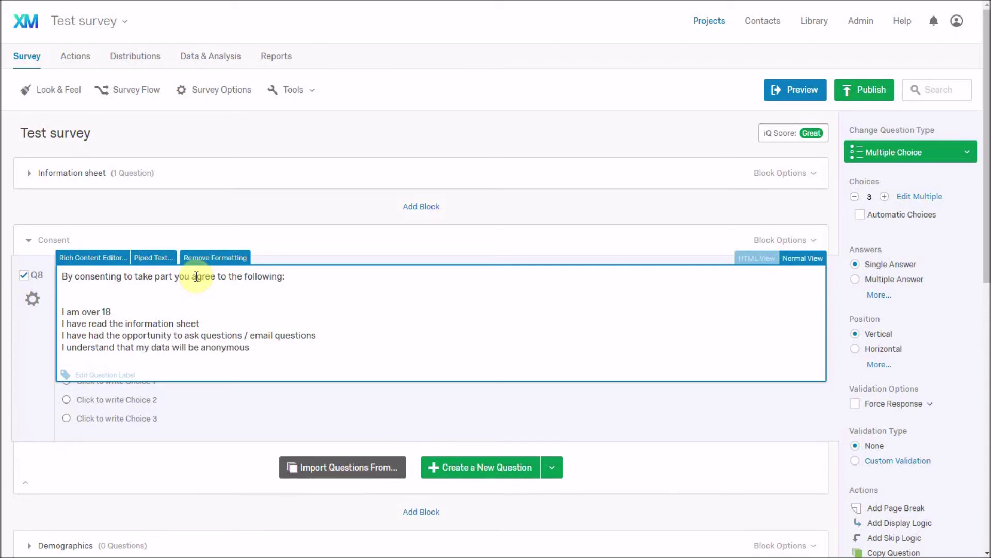
pyautogui.write('I')
pyautogui.press('Return')
pyautogui.press('Return')
pyautogui.press('Return')
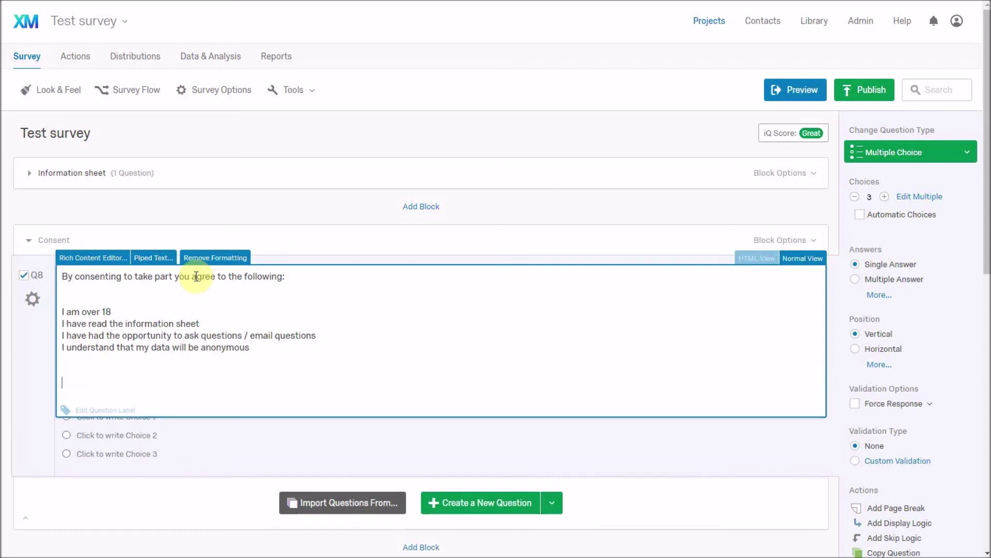
pyautogui.write('Are you happy to take part?')
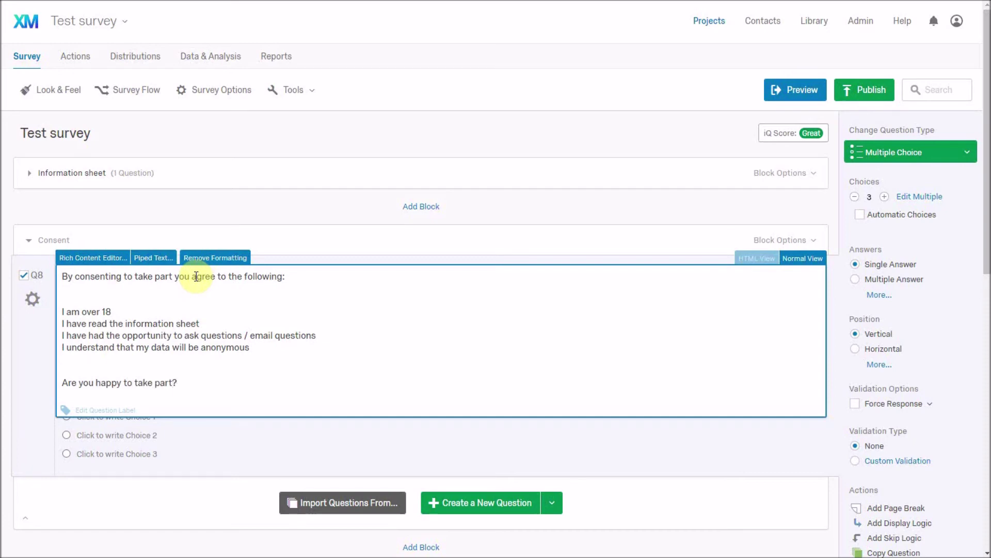
# - Format the four consent statements as a bulleted list in the Rich Content Editor
pyautogui.click(103, 262)
pyautogui.moveTo(238, 413); pyautogui.dragTo(70, 369)
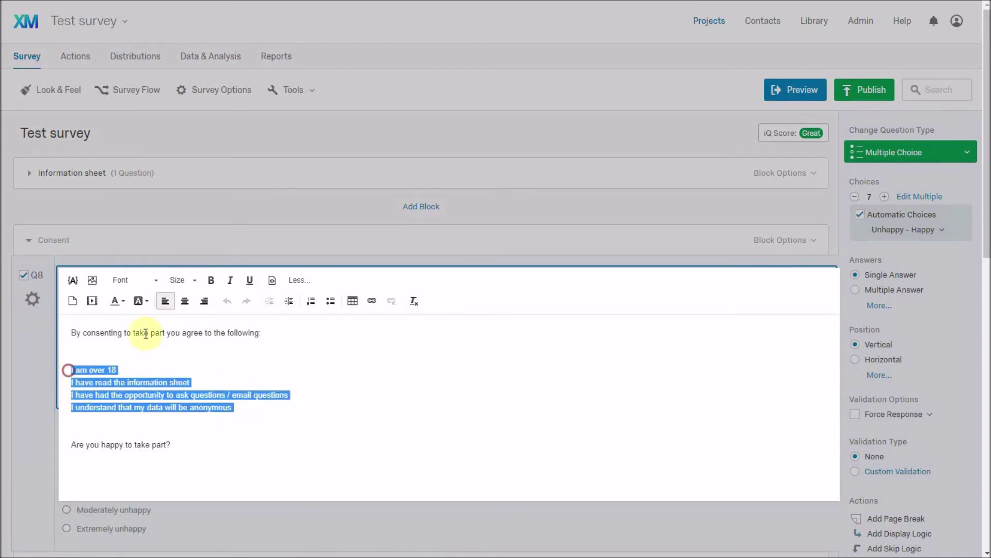
pyautogui.click(340, 309)
# - Delete the empty extra bullet and the blank line above the list, keeping the formatting
pyautogui.click(315, 420)
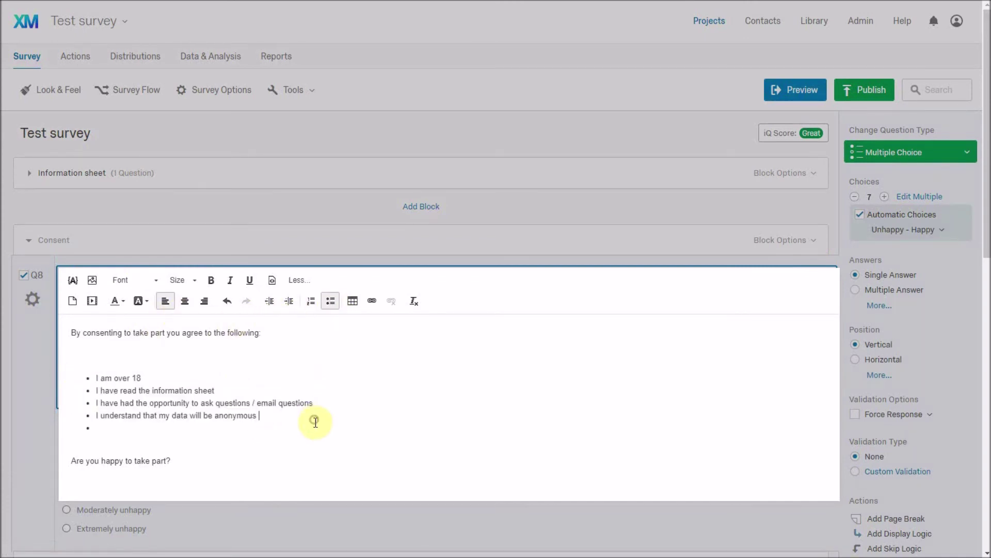
pyautogui.press('Delete')
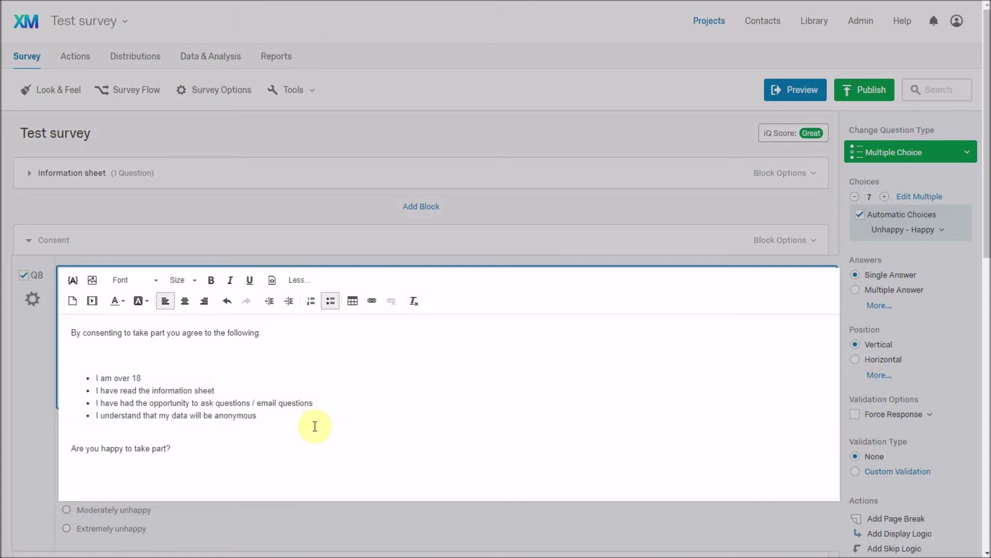
pyautogui.click(300, 357)
pyautogui.press('Delete')
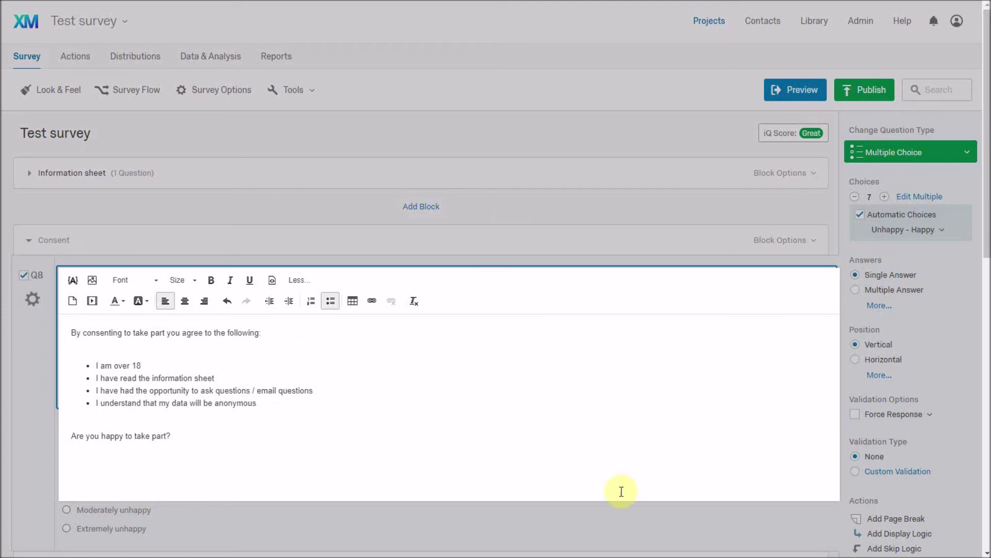
pyautogui.click(599, 524)
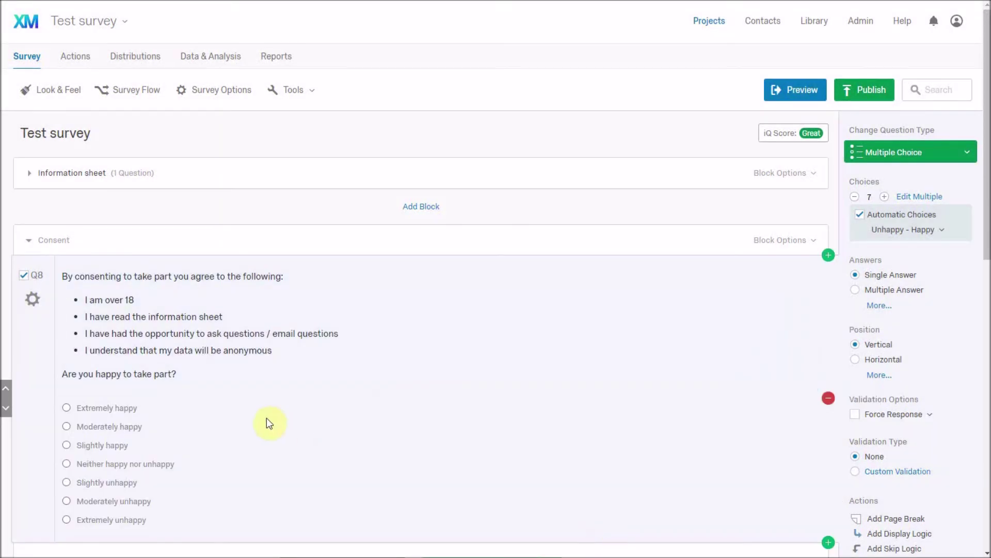
# - Replace 'Are you happy' with 'Do you consent' so the line reads 'Do you consent to take part?'
pyautogui.scroll(-2, 269, 419)
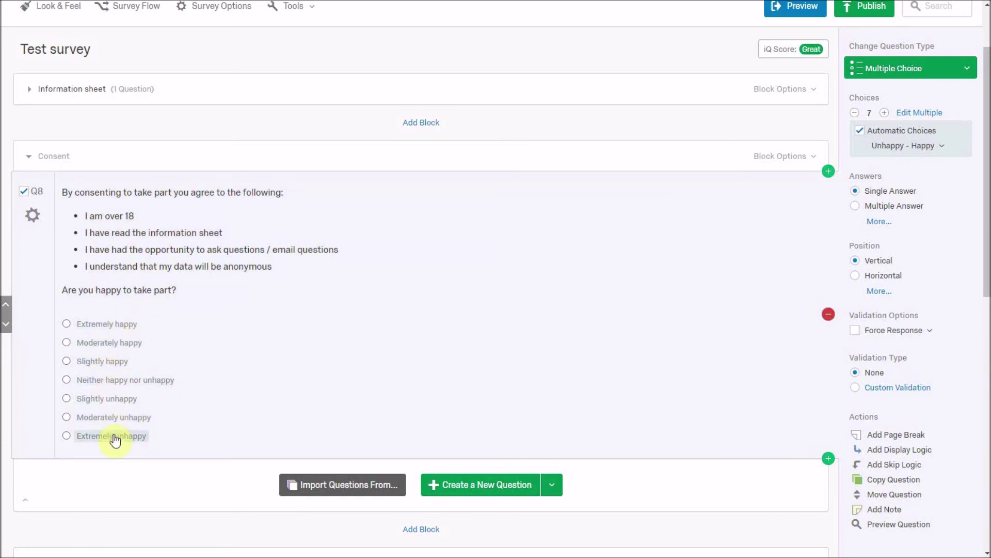
pyautogui.click(108, 289)
pyautogui.doubleClick(110, 277)
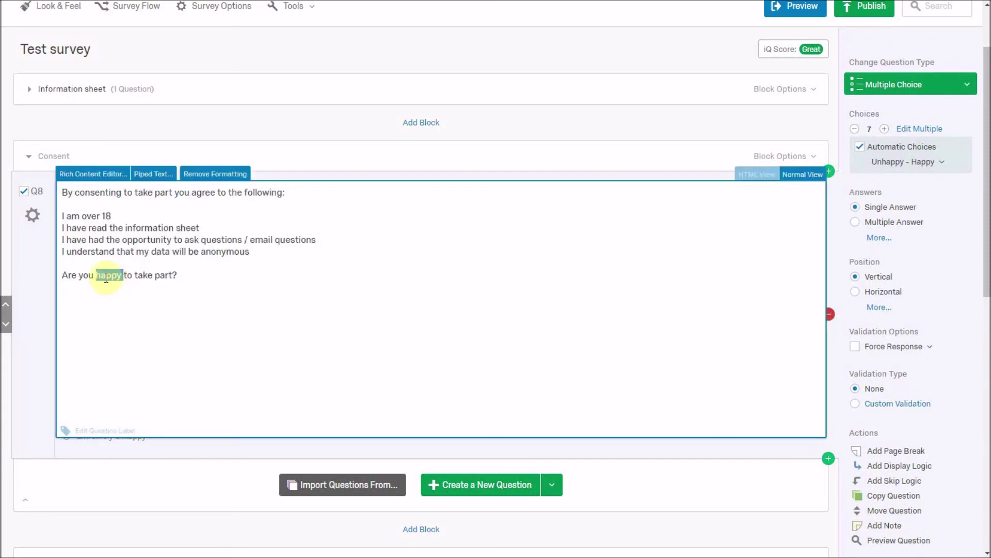
pyautogui.hotkey('shift', 'Home')
pyautogui.write('Do you ')
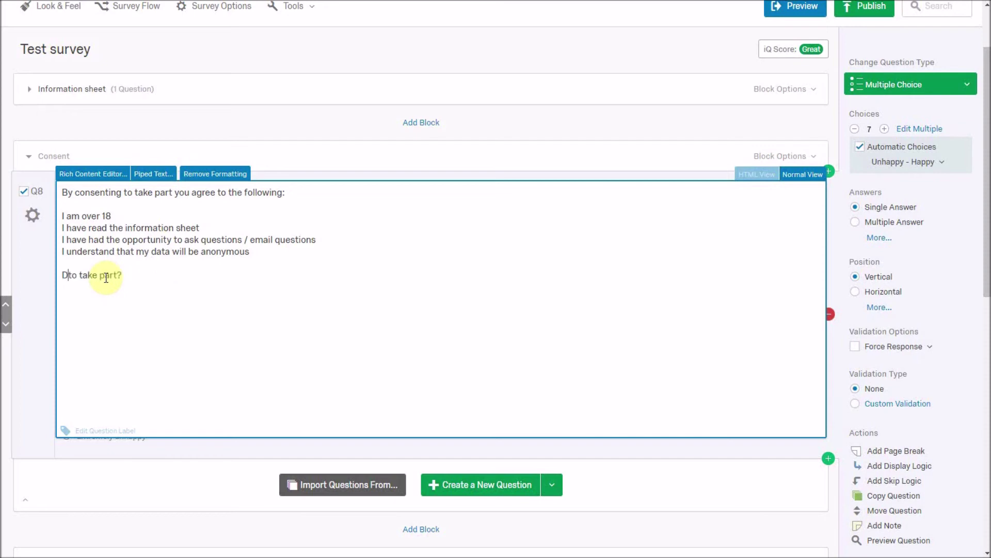
pyautogui.write('consent')
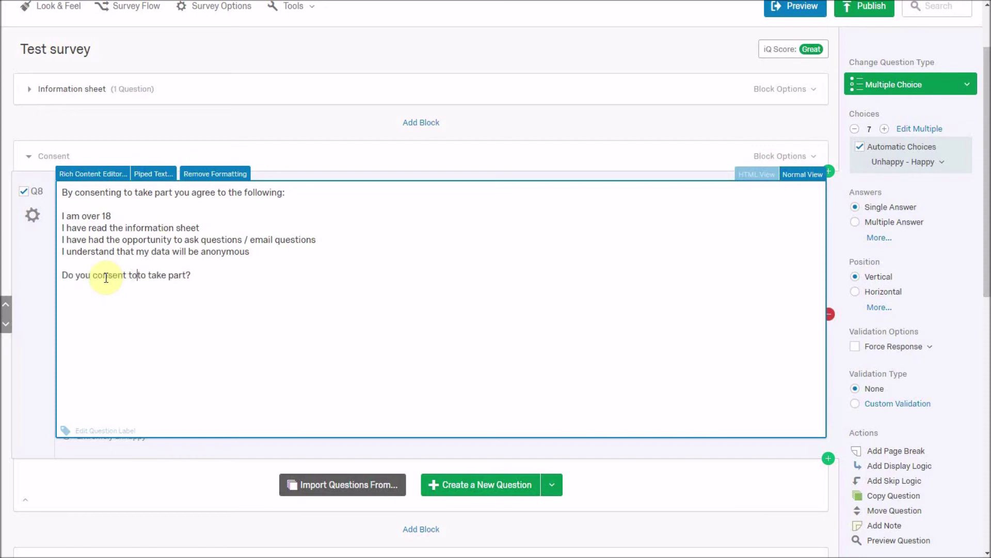
pyautogui.click(206, 450)
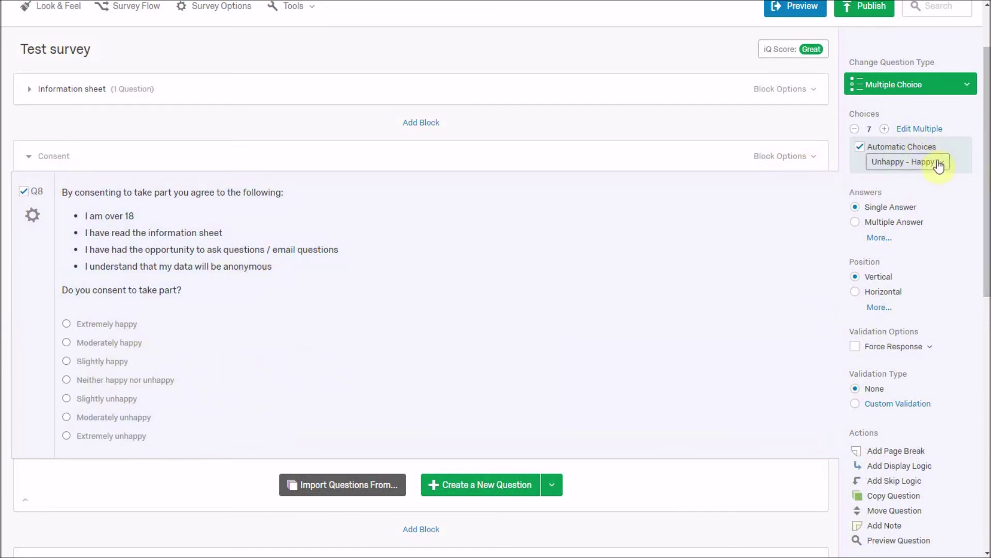
# - Apply the Yes - No automatic choices scale, running from Definitely yes to Definitely not
pyautogui.scroll(2, 947, 151)
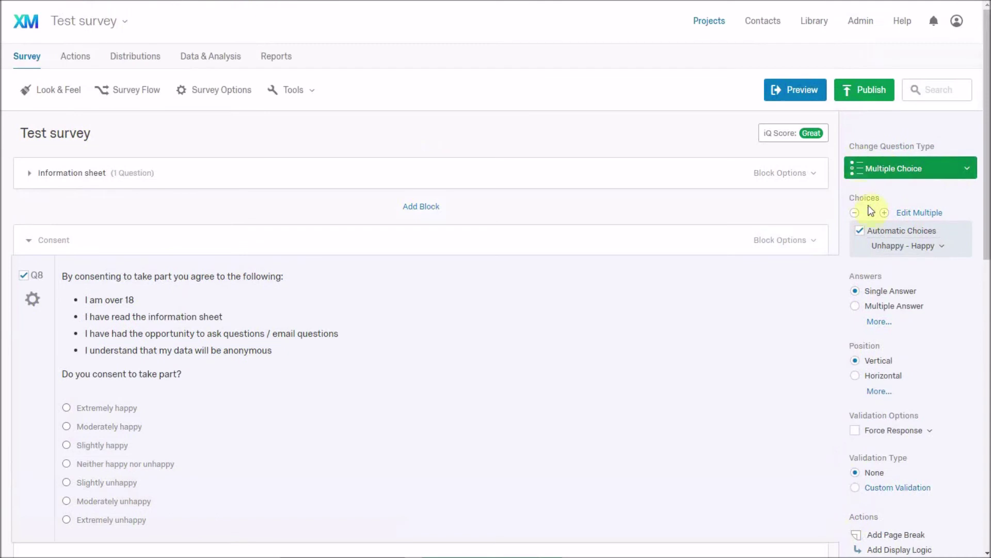
pyautogui.click(930, 249)
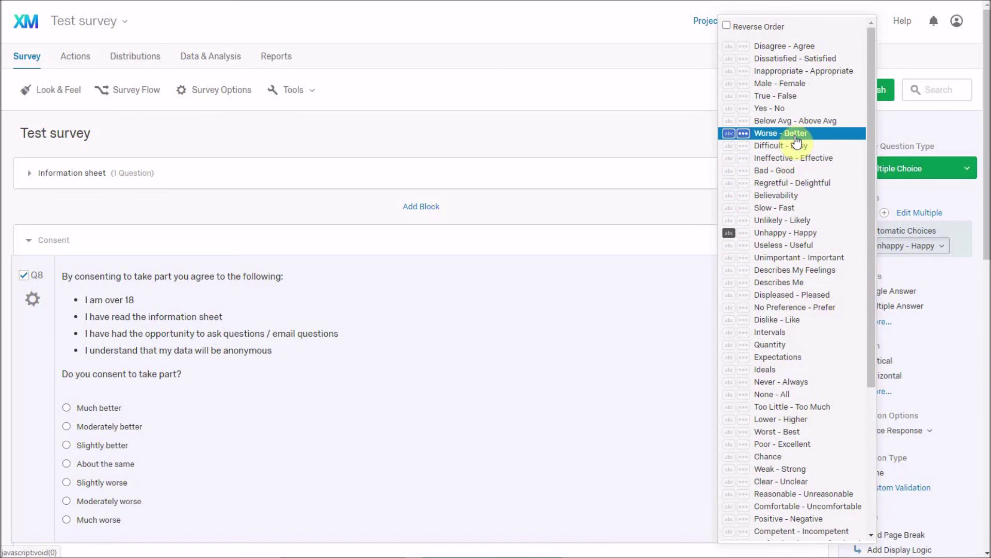
pyautogui.click(787, 109)
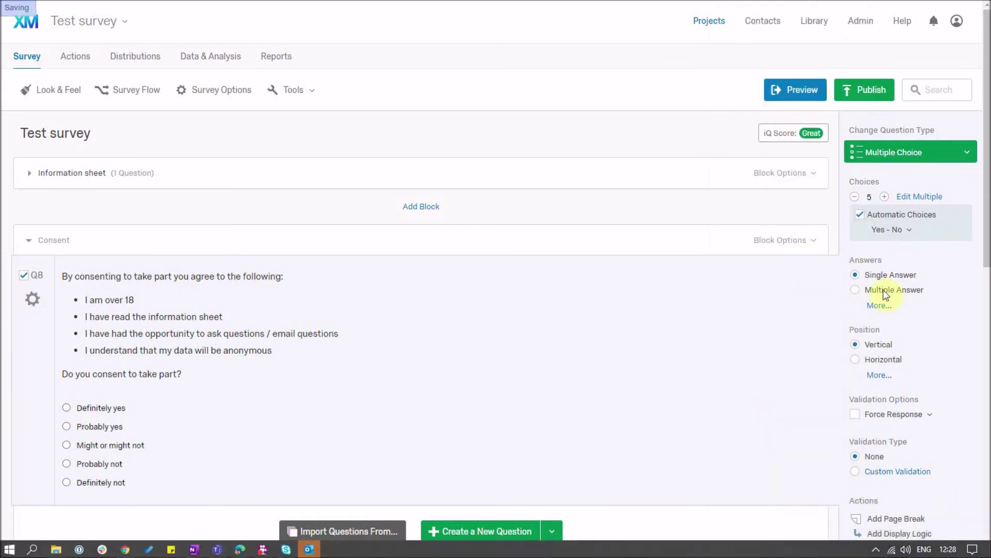
# - Reduce the answer choices to Yes and No and keep the question as Single Answer
pyautogui.click(855, 197)
pyautogui.click(855, 197)
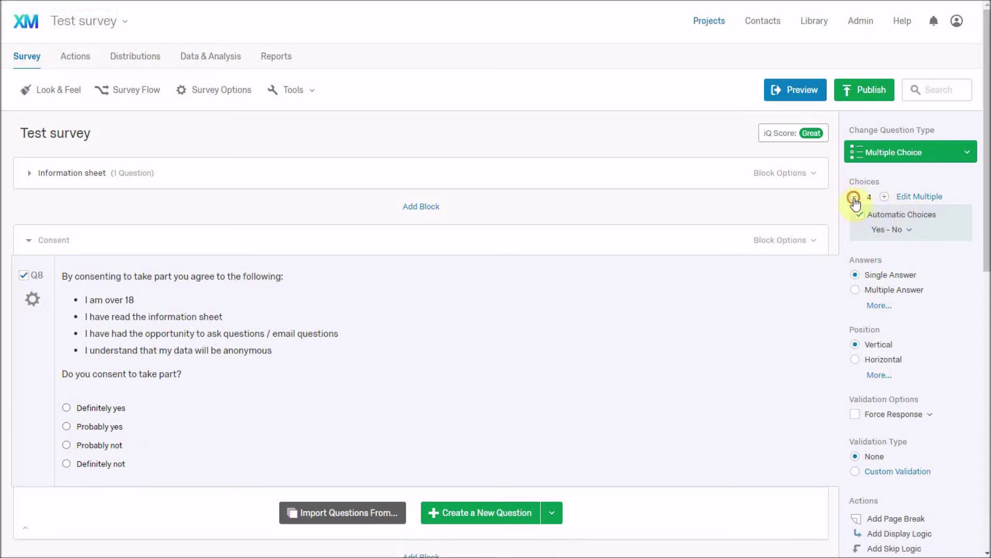
pyautogui.click(854, 197)
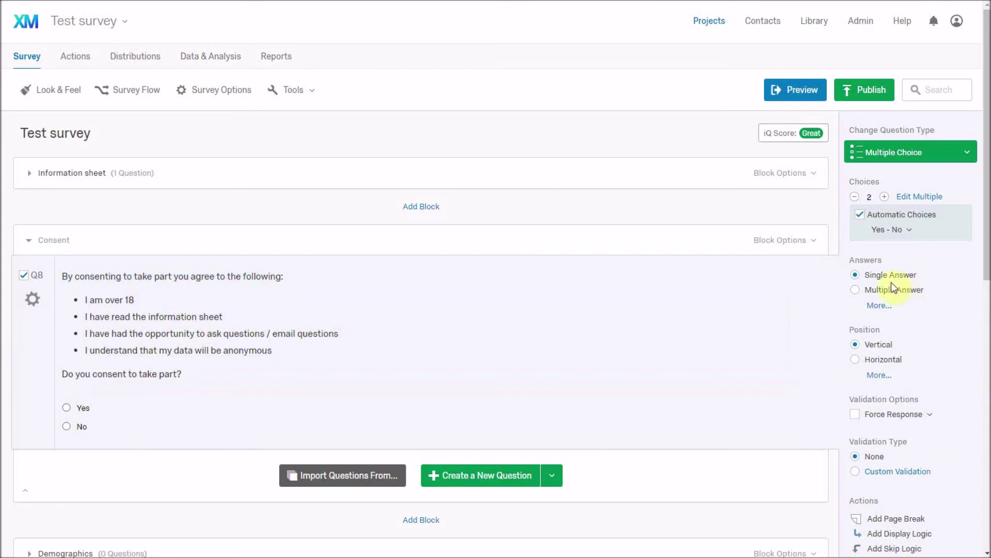
pyautogui.click(894, 292)
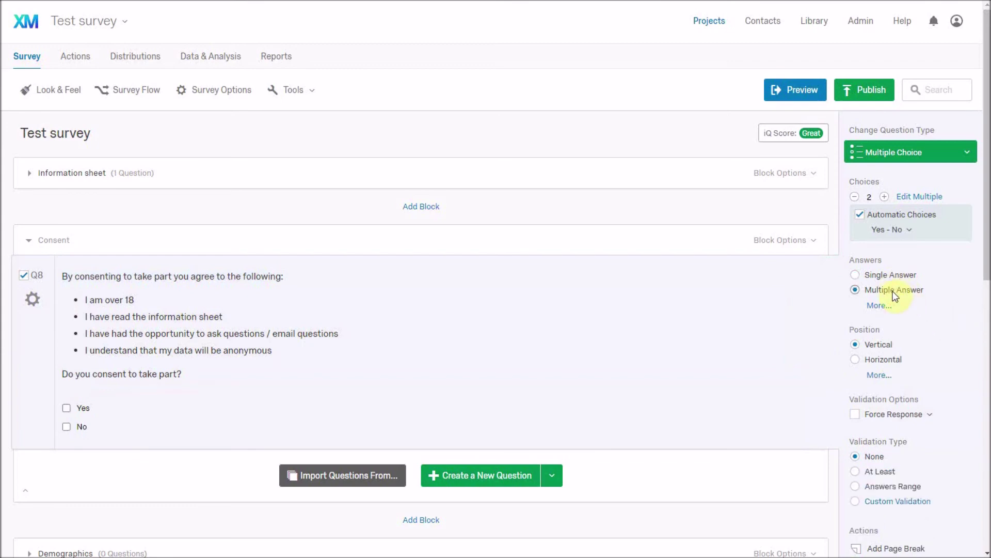
pyautogui.click(895, 276)
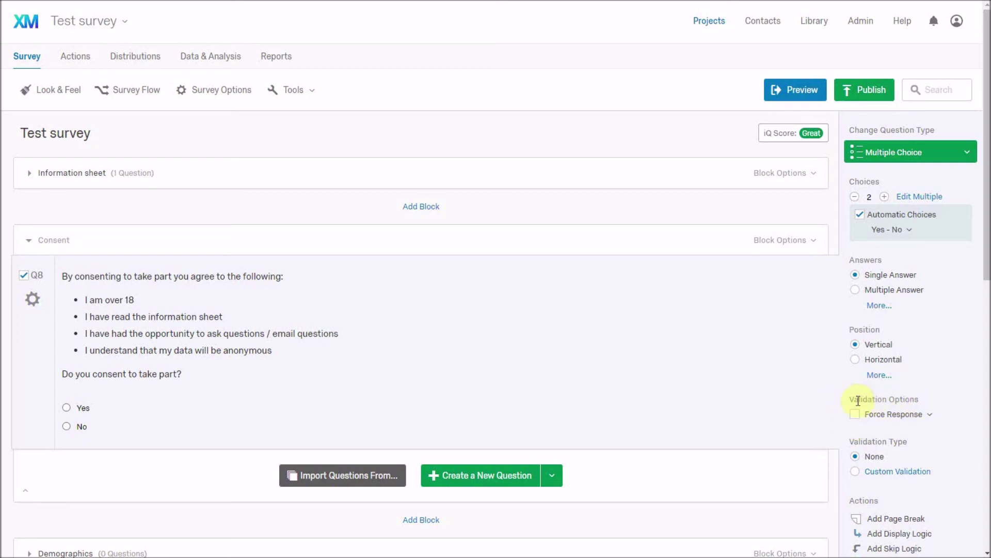
pyautogui.click(921, 416)
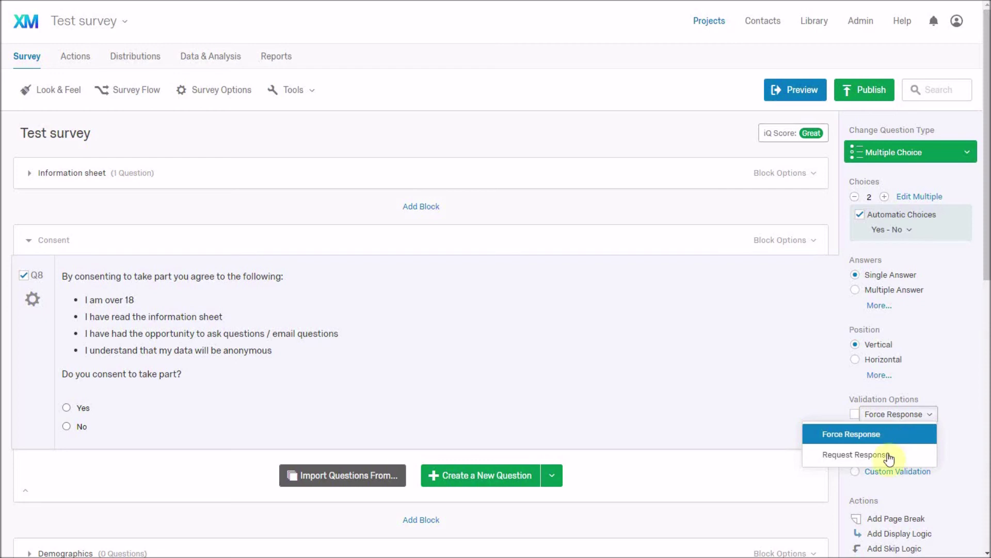
# - Turn on validation for the consent question and set it to Force Response
pyautogui.click(887, 453)
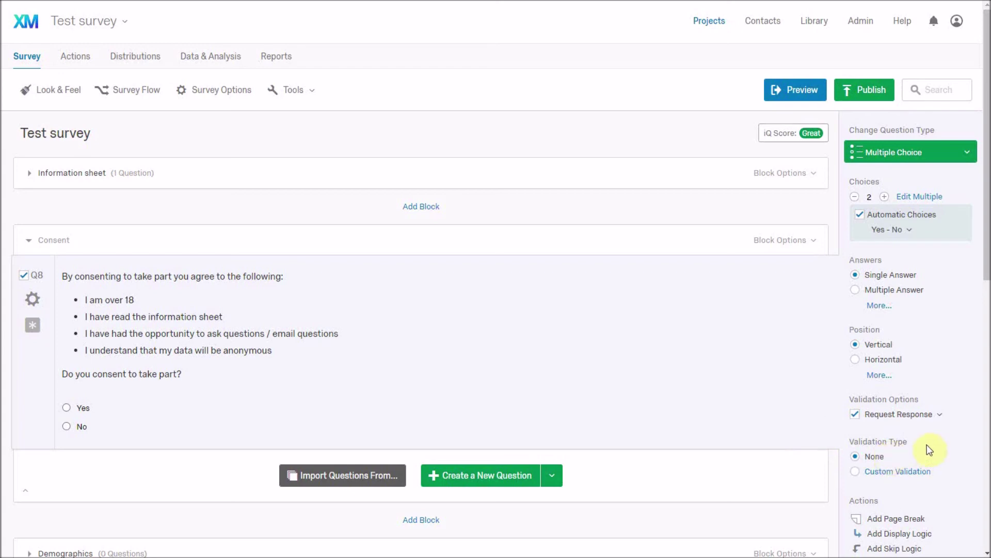
pyautogui.click(940, 413)
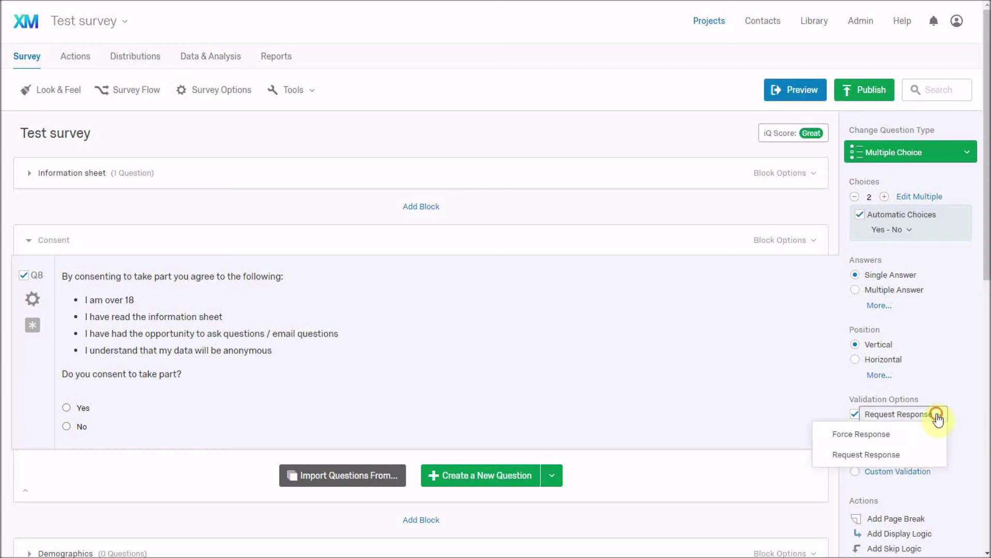
pyautogui.click(894, 440)
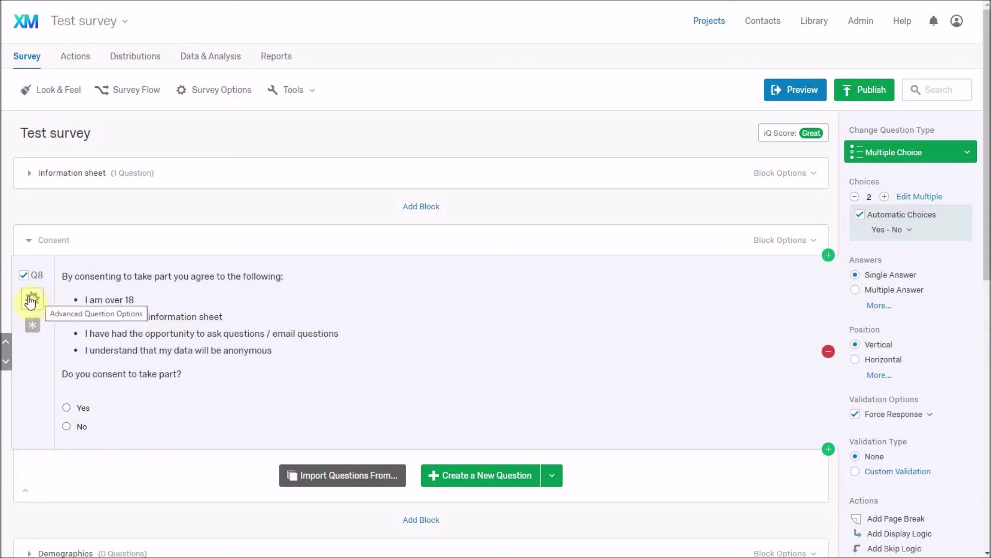
# - Add skip logic to the consent question: if No is selected, skip to End of Survey
pyautogui.click(29, 304)
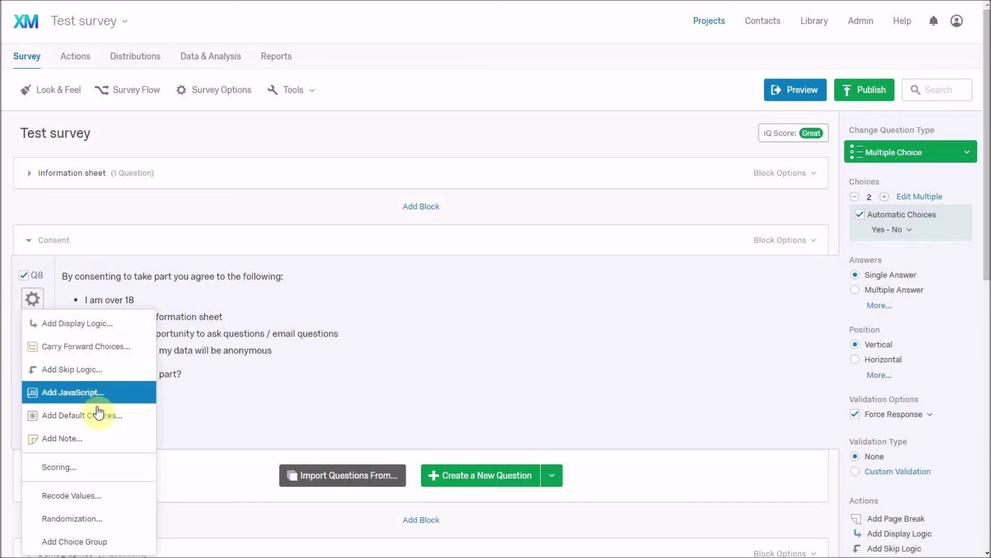
pyautogui.scroll(-3, 107, 477)
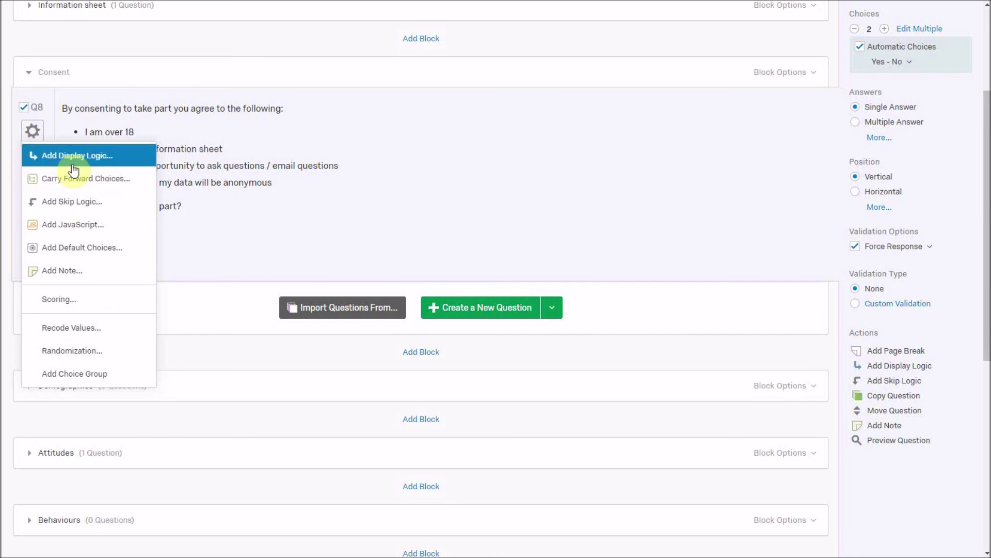
pyautogui.click(72, 203)
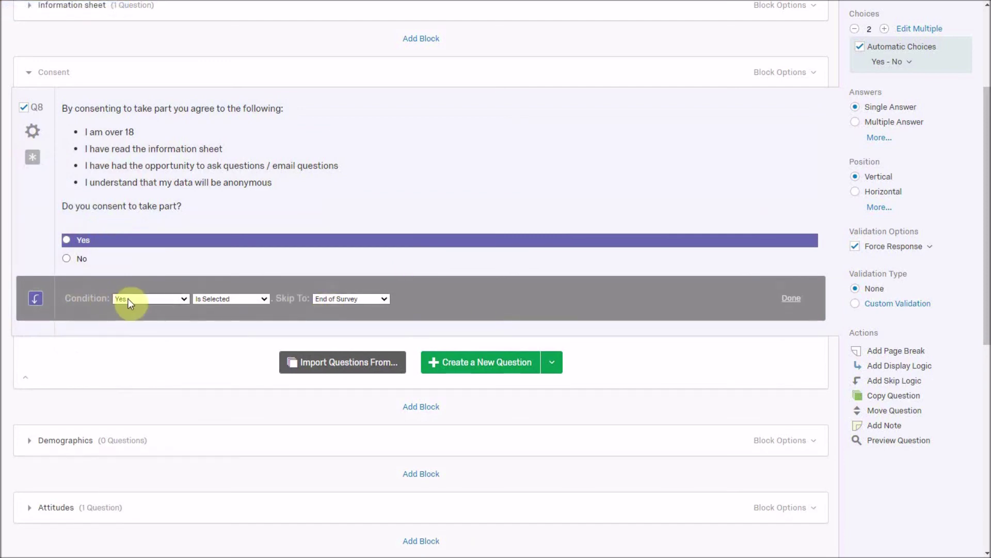
pyautogui.click(188, 298)
pyautogui.click(168, 321)
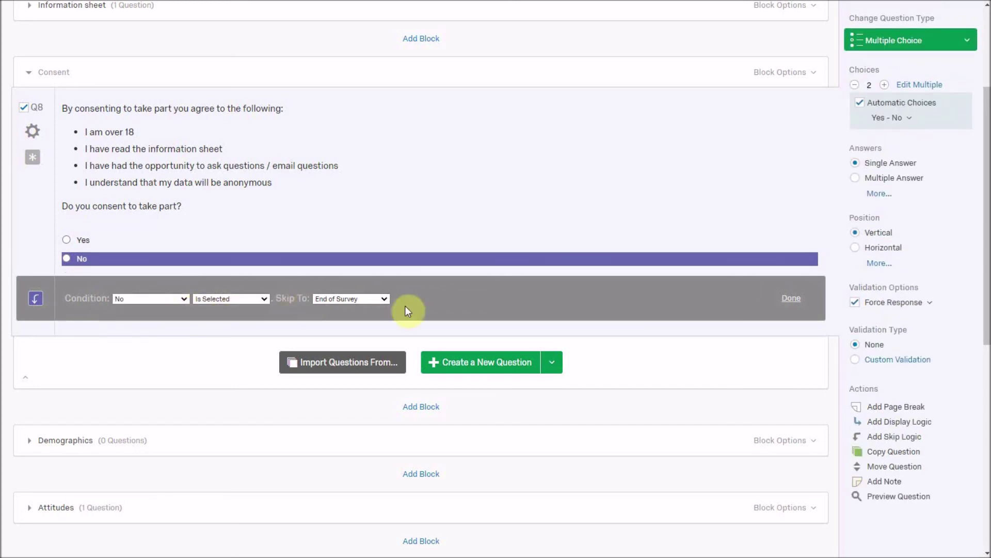
pyautogui.click(385, 299)
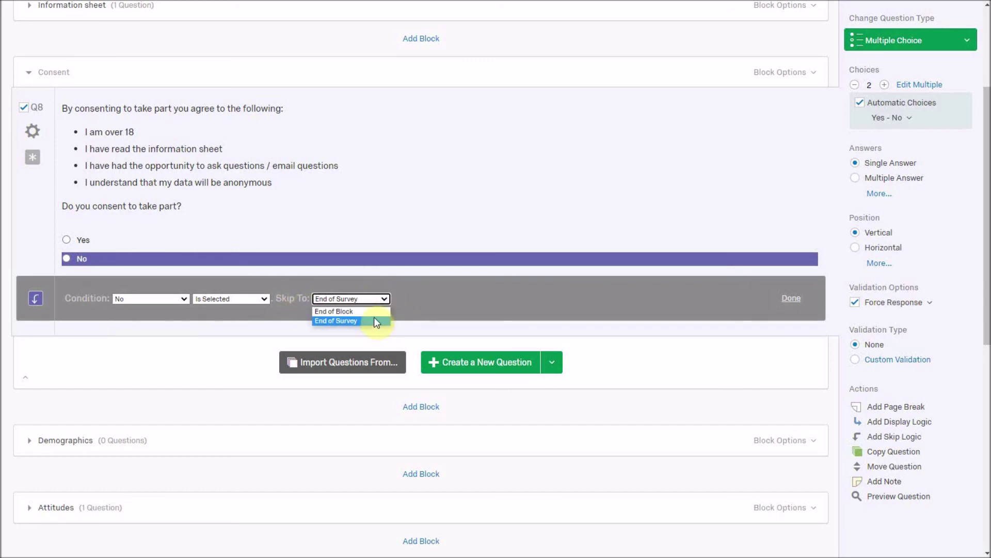
pyautogui.click(370, 321)
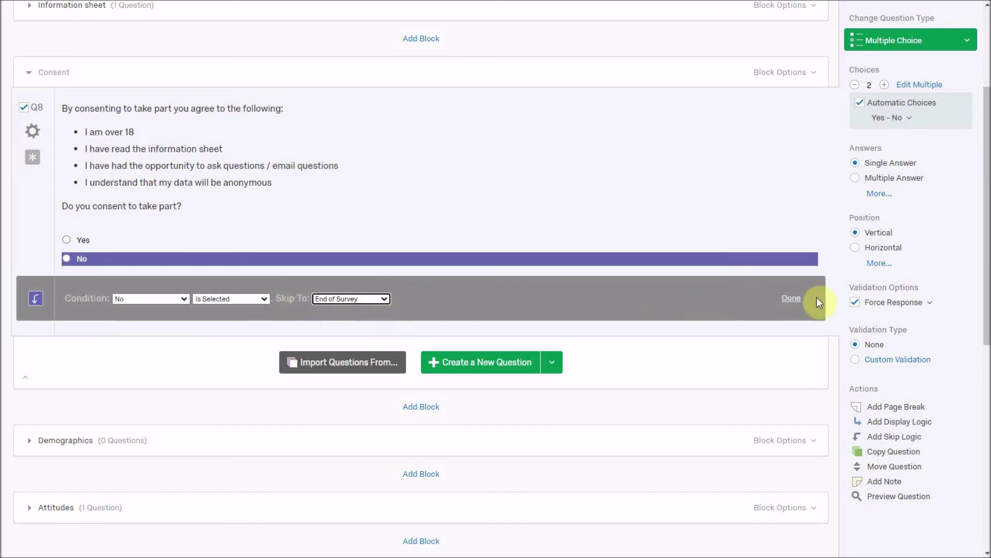
pyautogui.click(791, 299)
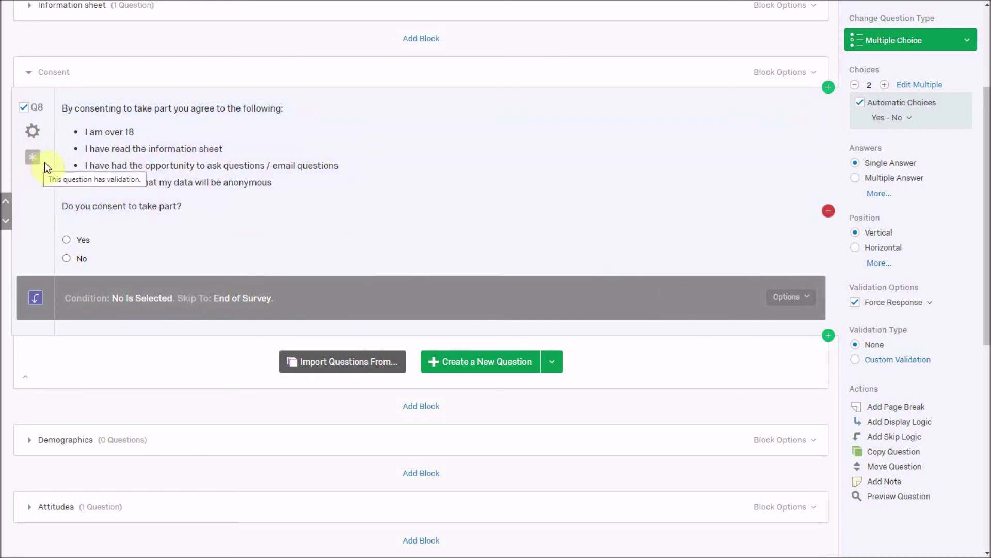
# - Toggle Force Response off and back on so the consent answer stays required
pyautogui.click(855, 303)
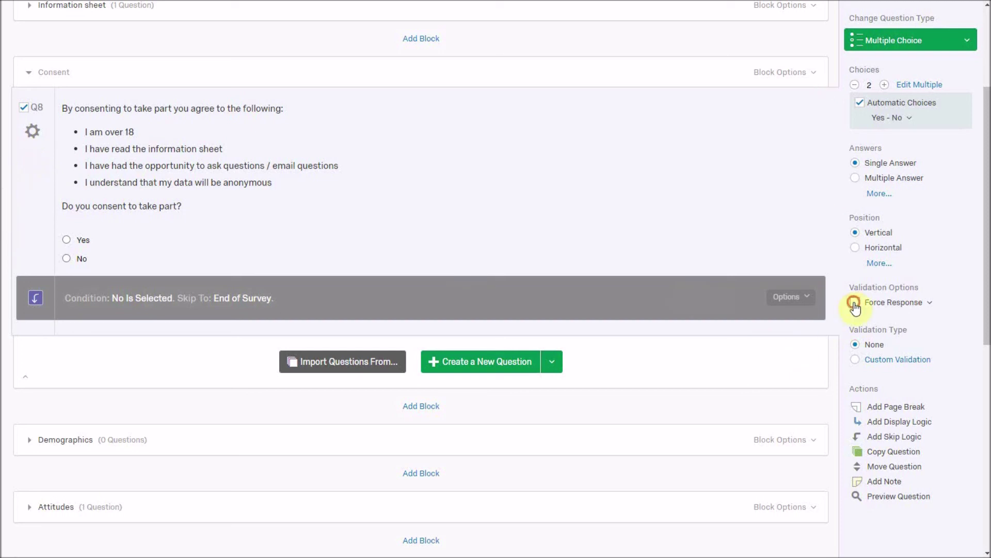
pyautogui.click(855, 303)
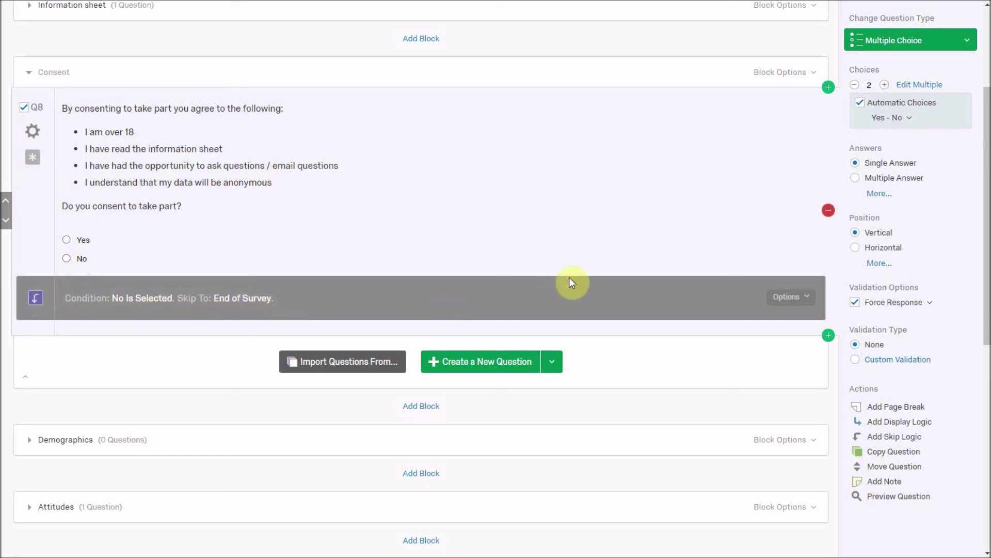
pyautogui.scroll(3, 569, 278)
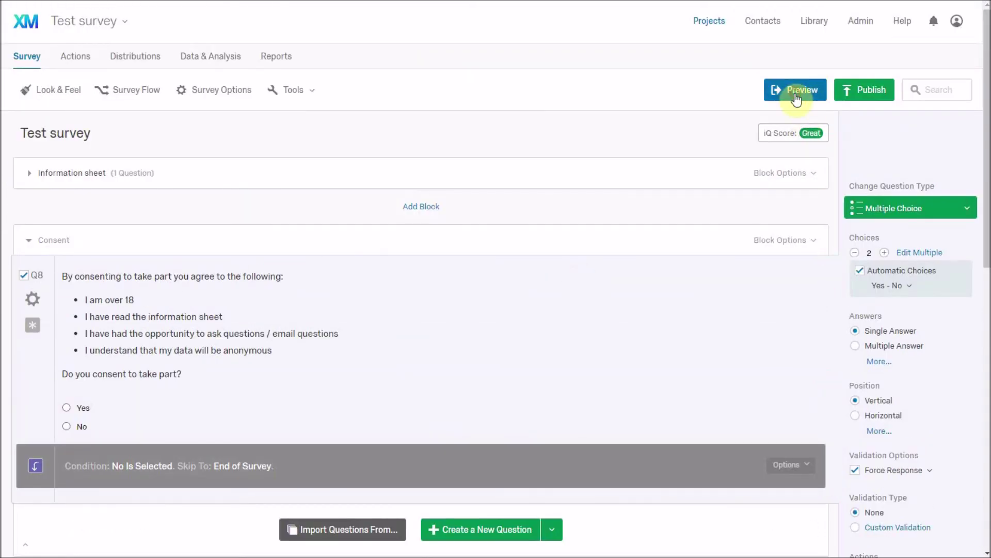
# - Preview the survey, try continuing without answering consent, then answer No to test the skip
pyautogui.click(797, 95)
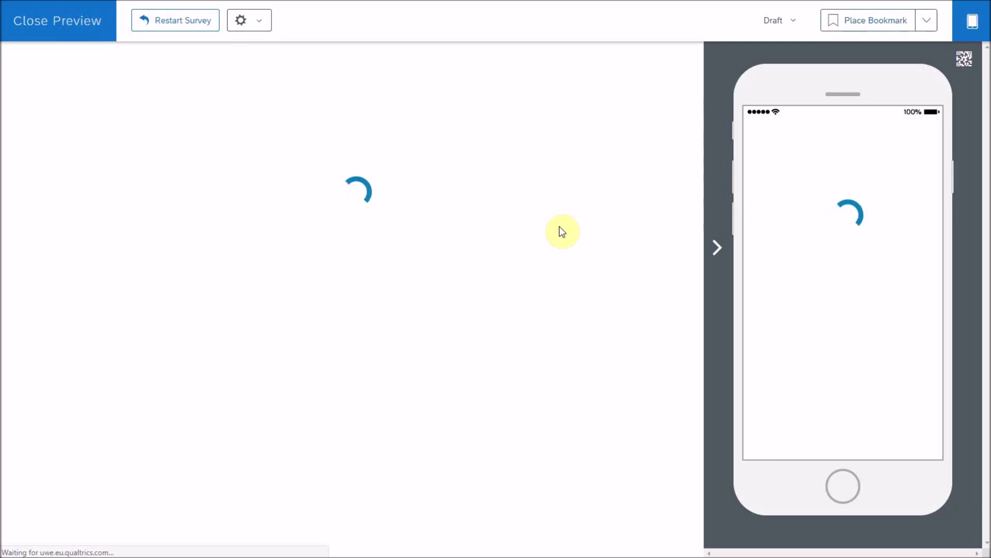
pyautogui.scroll(-2, 253, 197)
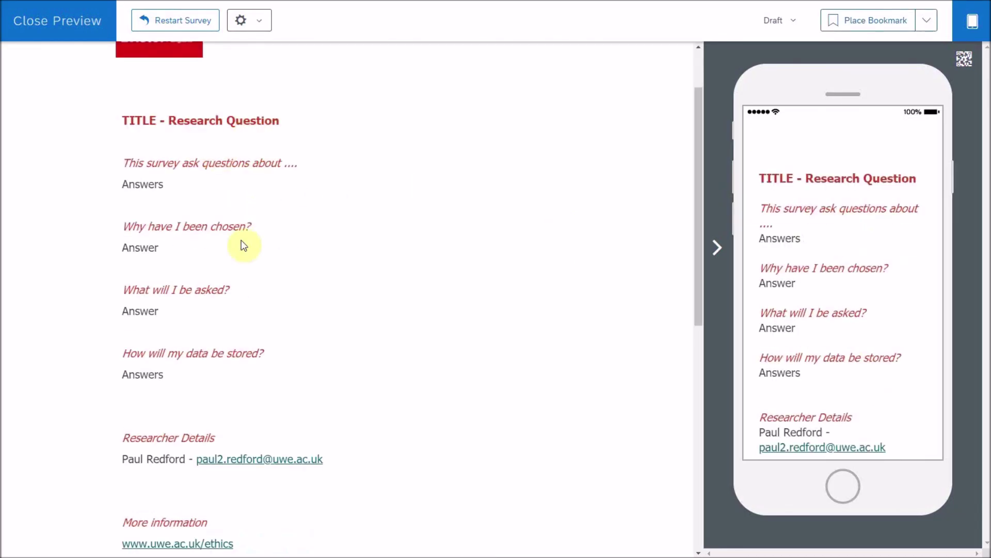
pyautogui.scroll(-10, 243, 246)
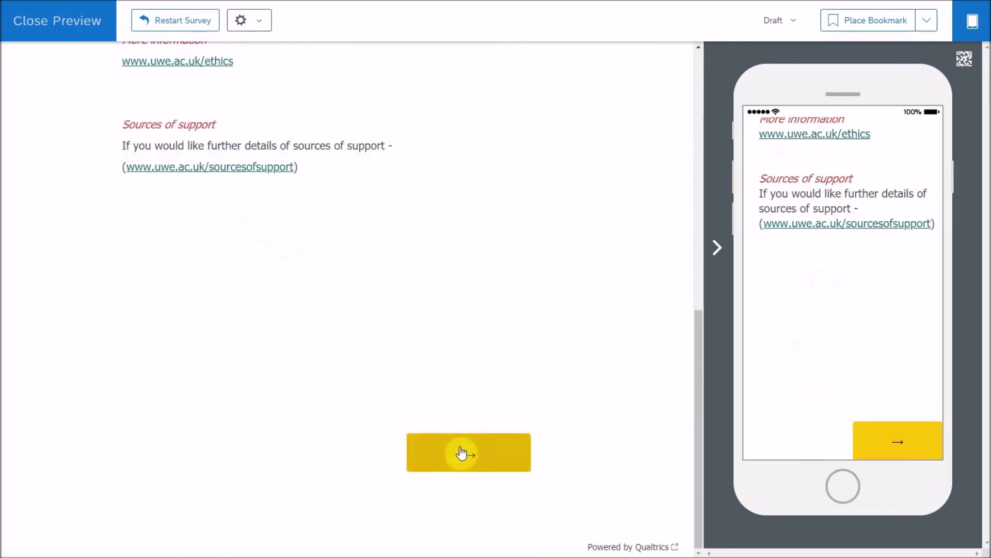
pyautogui.click(462, 453)
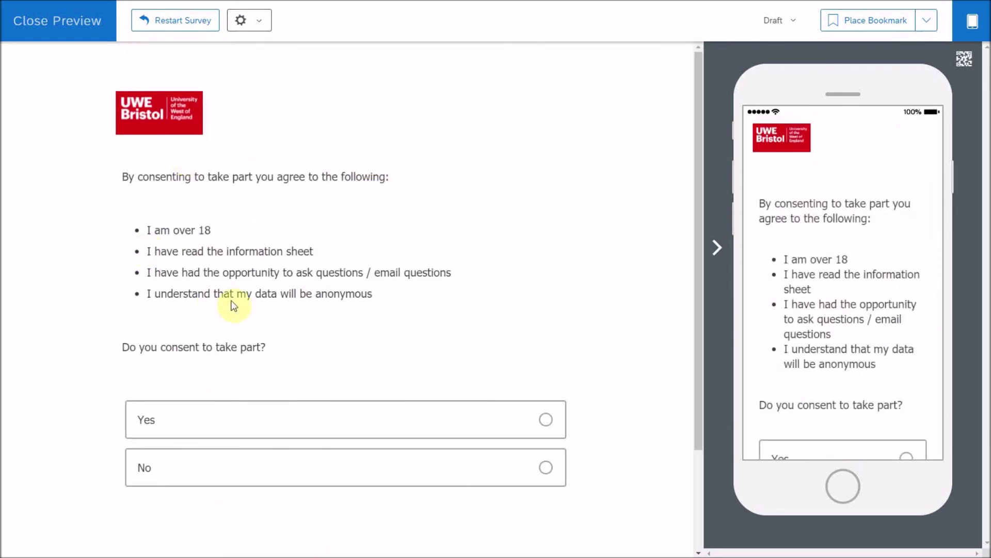
pyautogui.scroll(-3, 305, 398)
pyautogui.click(493, 455)
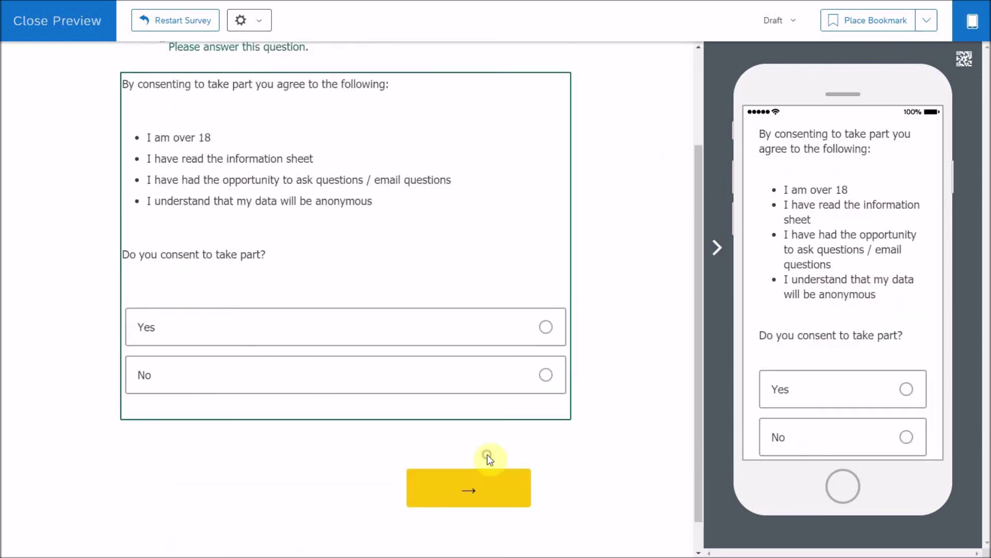
pyautogui.scroll(2, 434, 361)
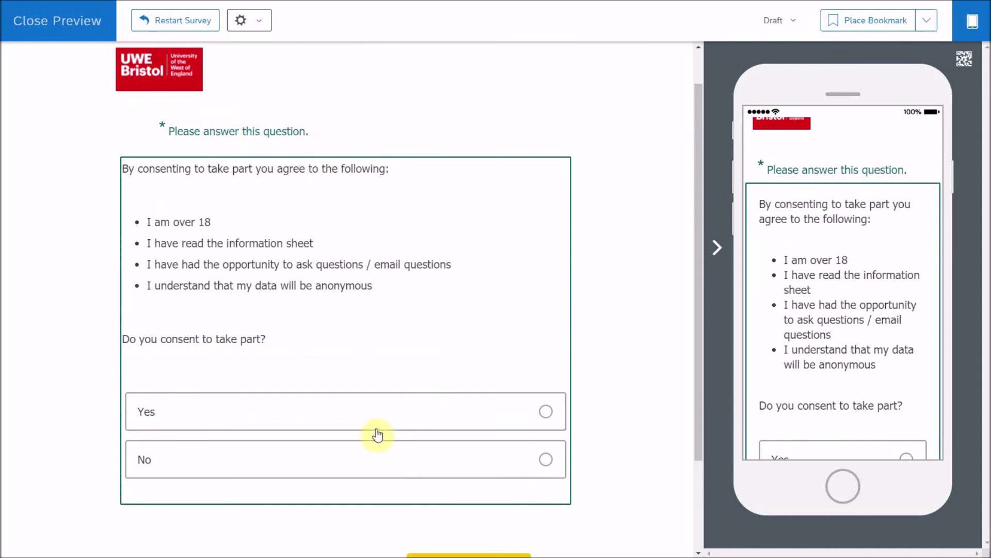
pyautogui.click(366, 459)
pyautogui.scroll(-2, 364, 458)
pyautogui.click(469, 512)
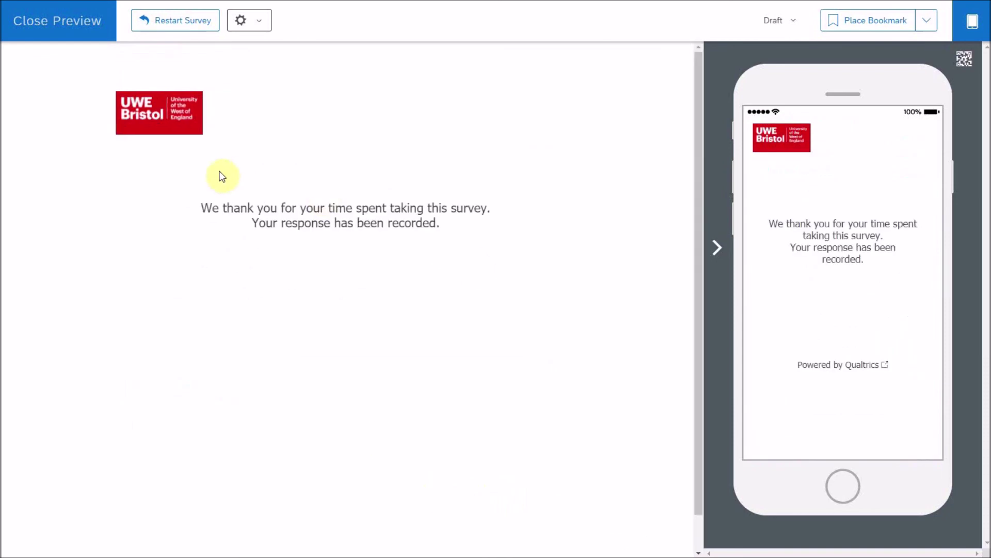
# - Restart the preview and answer Yes to confirm the survey continues
pyautogui.click(185, 20)
pyautogui.scroll(-10, 335, 243)
pyautogui.click(439, 454)
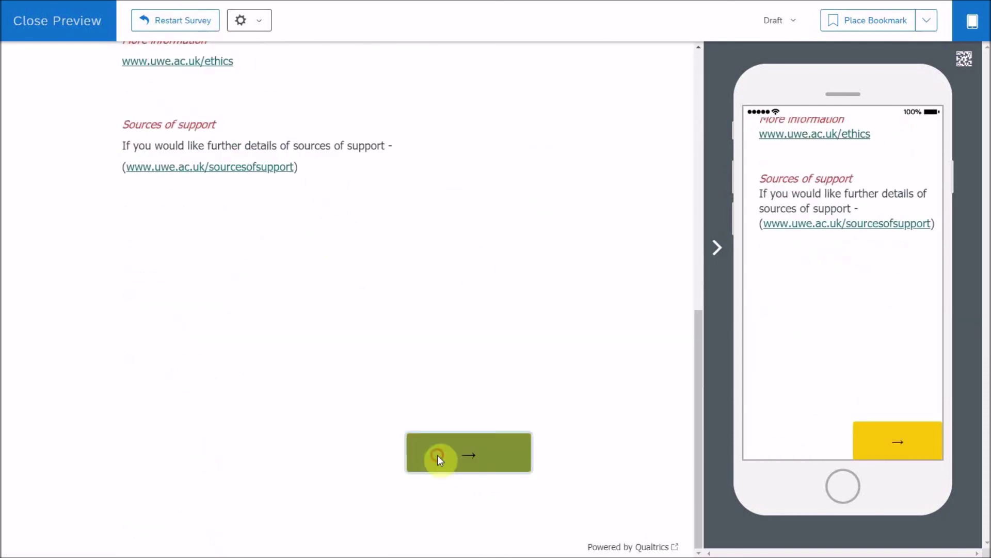
pyautogui.click(366, 416)
pyautogui.scroll(-3, 367, 414)
pyautogui.click(459, 455)
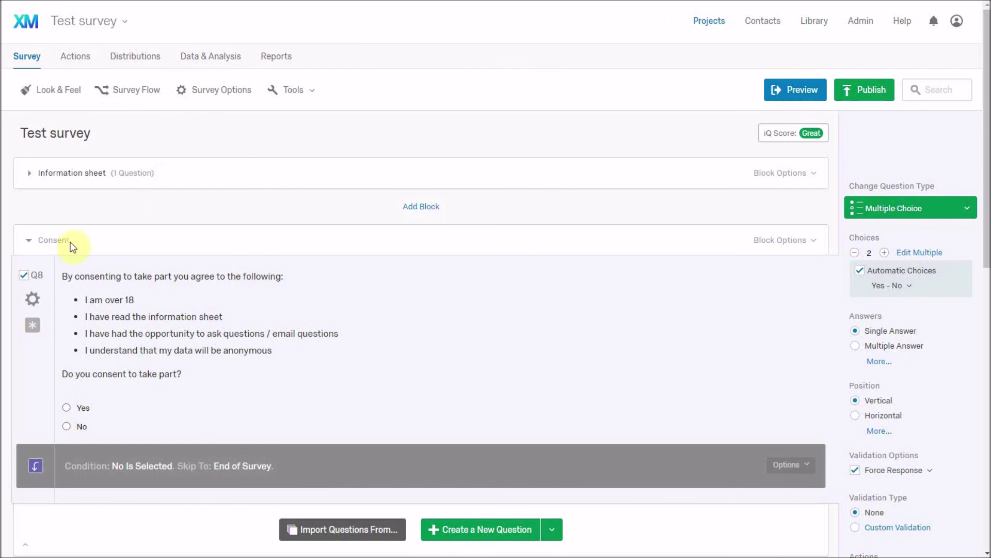
# - Rename the Q8 label to 'consent' and collapse the Consent block
pyautogui.click(36, 278)
pyautogui.write('con')
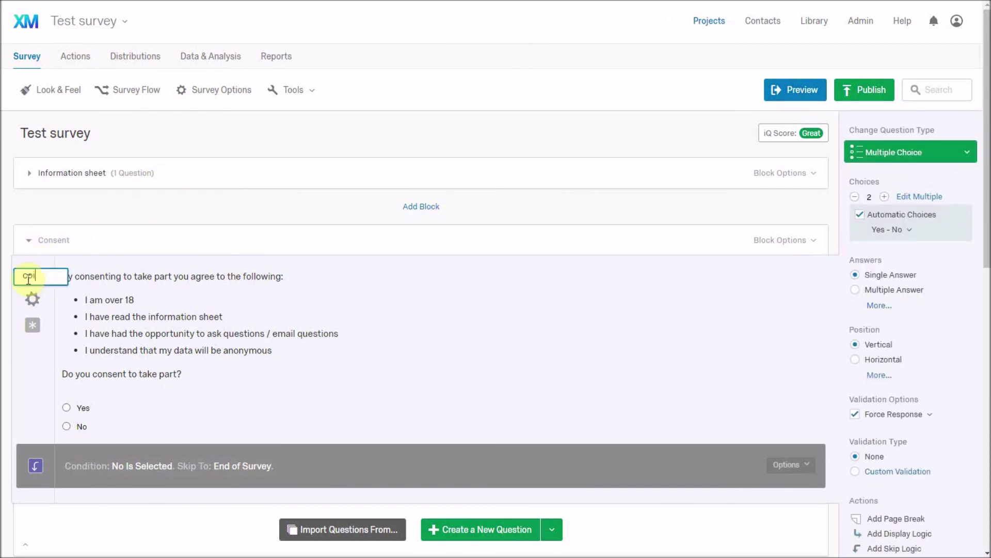
pyautogui.write('sent')
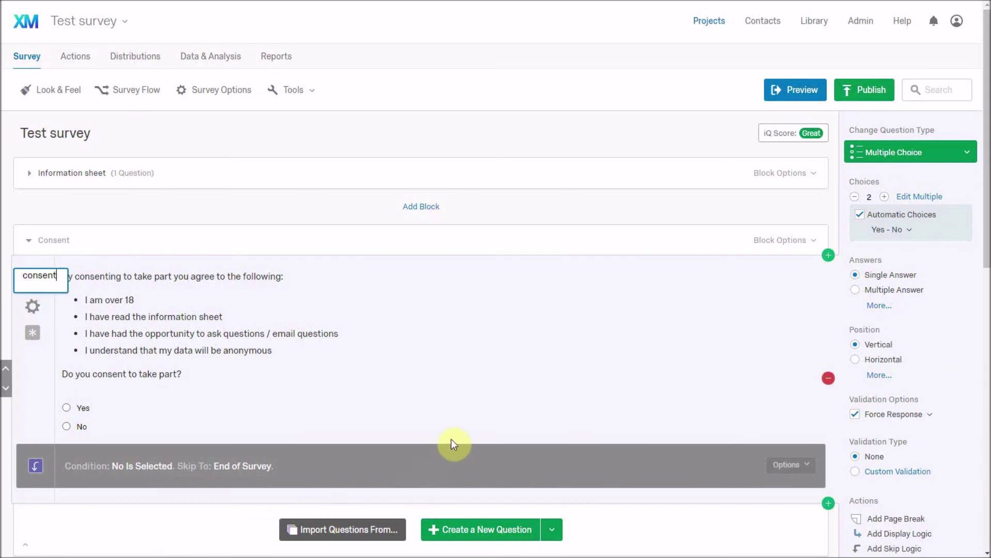
pyautogui.press('Return')
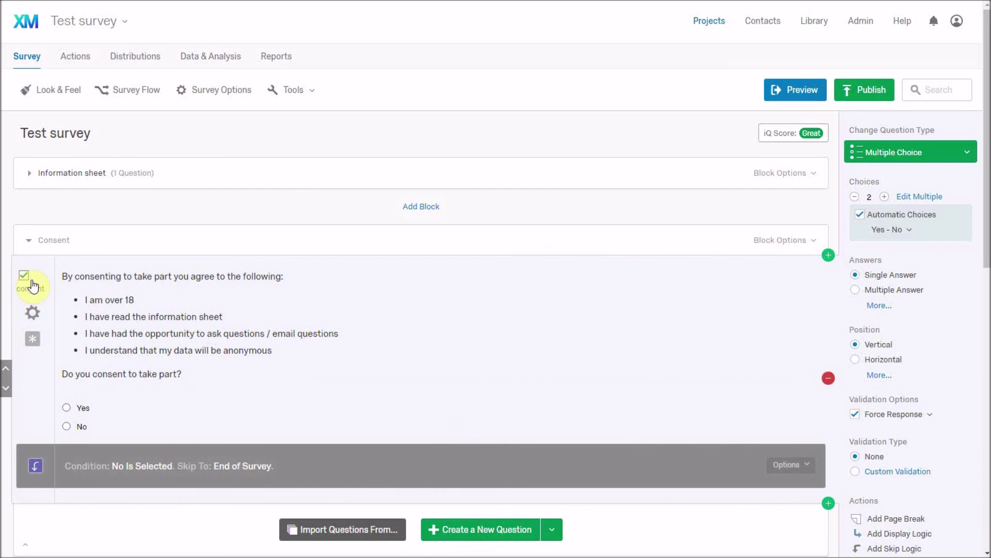
pyautogui.click(29, 240)
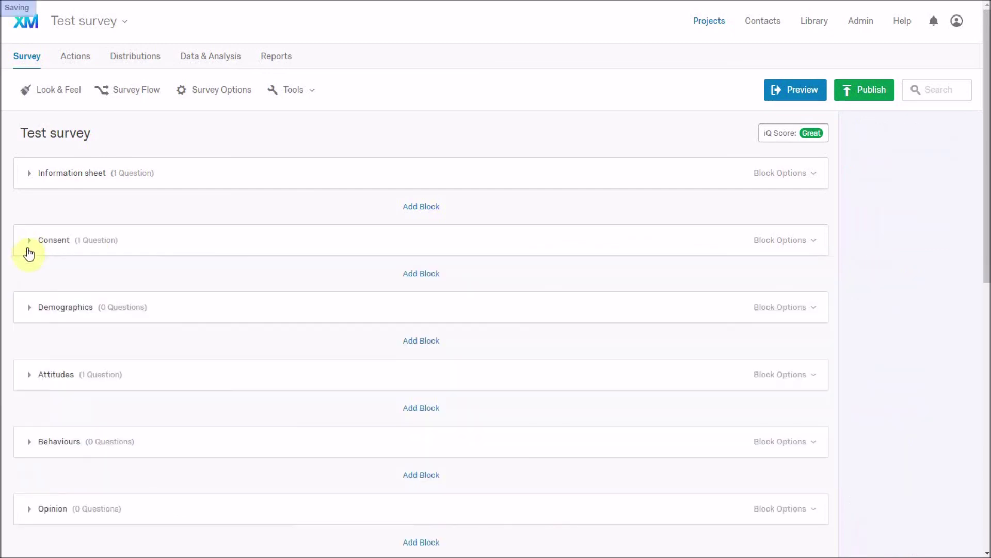